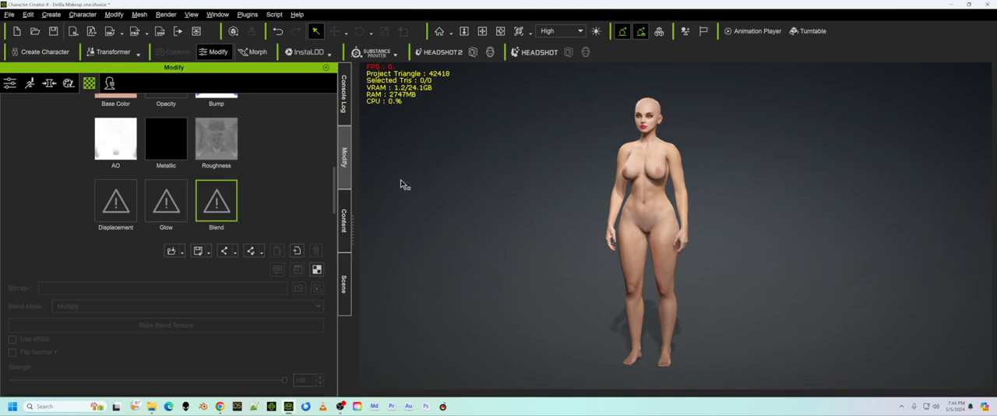
Load Classic Bikini Torso Tan.jpg into the Blend channel of the body skin material.
left_click_drag(332, 203, 334, 162)
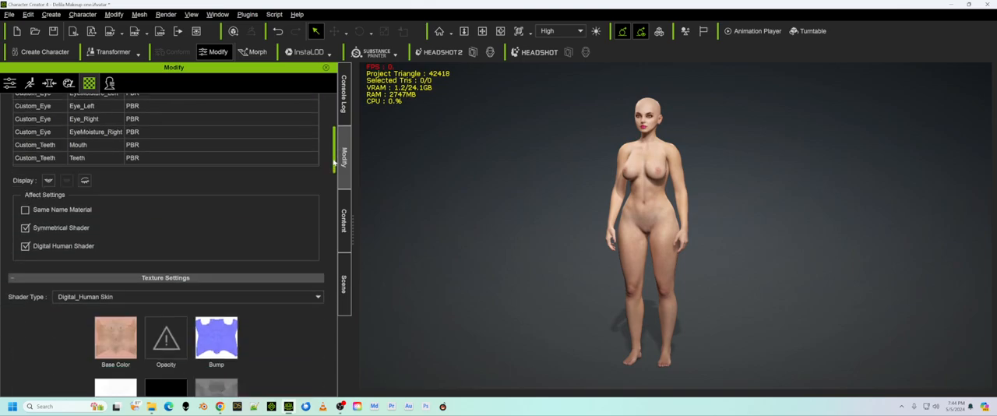
left_click_drag(335, 160, 333, 189)
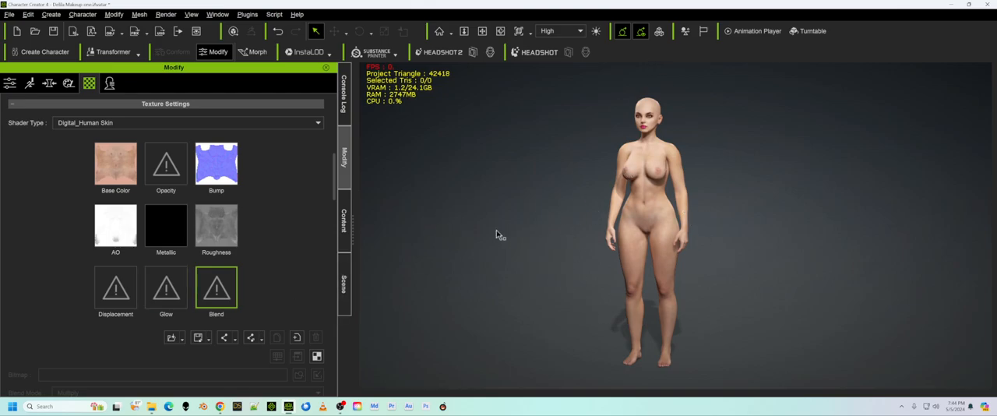
double_click(217, 288)
scroll(543, 185, "down", 1)
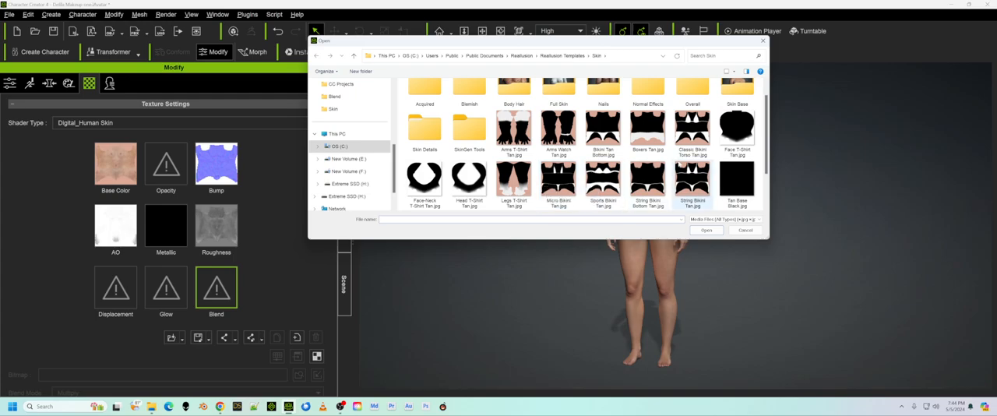
double_click(693, 131)
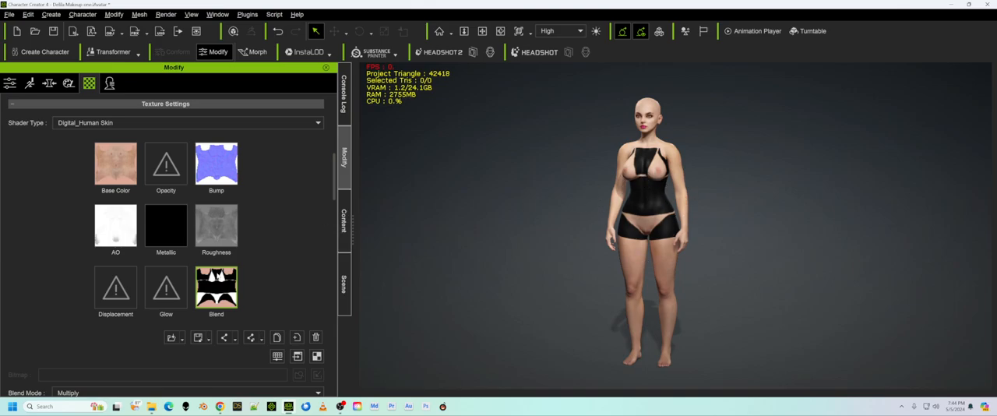
Adjust the body blend texture's color levels to brightness 41, hue 51 and saturation 93.
right_click(204, 291)
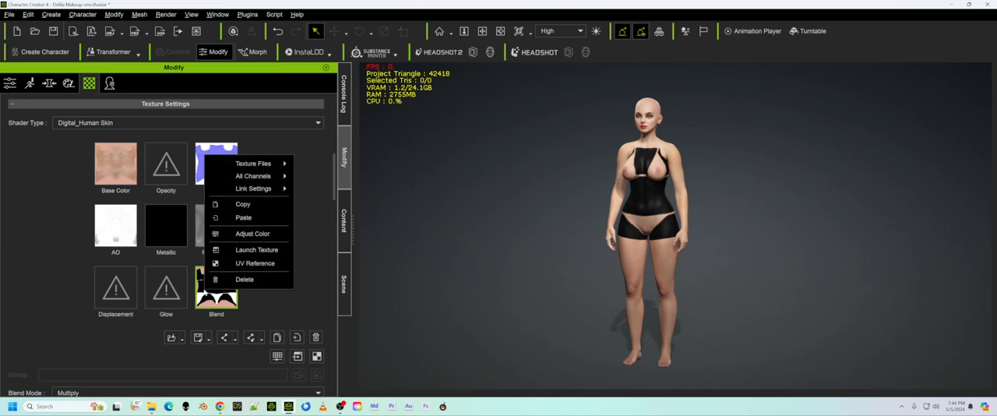
left_click(255, 237)
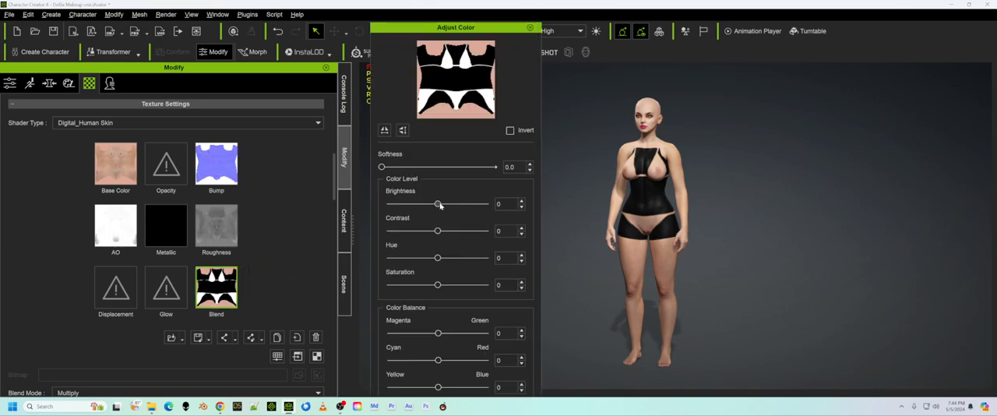
left_click_drag(439, 204, 457, 204)
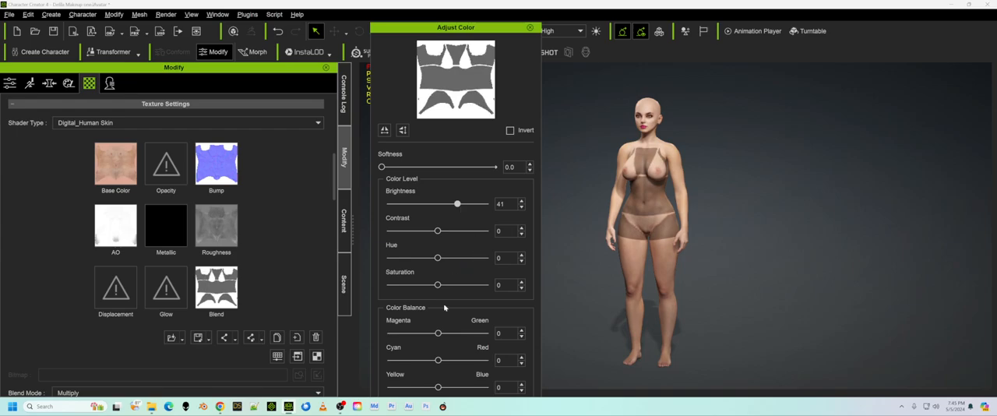
left_click_drag(436, 286, 483, 286)
left_click_drag(438, 258, 465, 259)
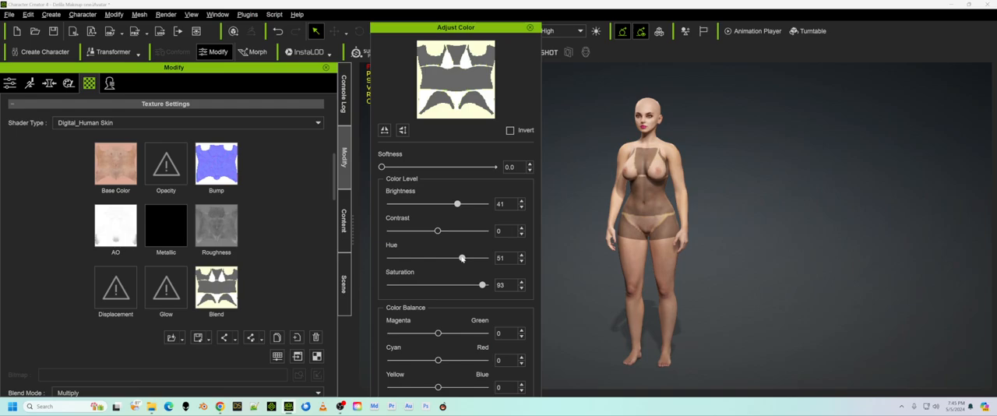
Refine the body blend texture's tan with magenta/green -28, yellow/blue -56, saturation 100 and brightness 55.
mouse_move(437, 333)
left_mouse_down()
mouse_move(413, 334)
mouse_move(426, 333)
left_mouse_up()
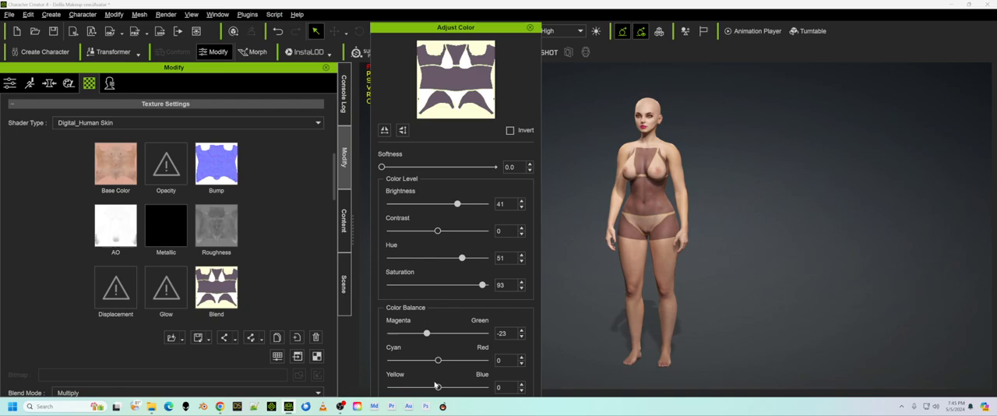
left_click_drag(438, 387, 419, 388)
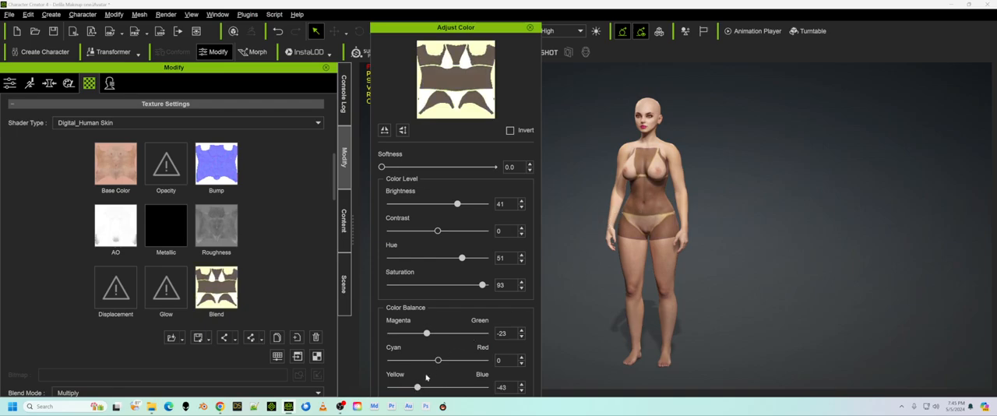
left_click_drag(417, 386, 411, 387)
left_click_drag(427, 333, 426, 336)
left_click_drag(482, 285, 485, 287)
left_click_drag(426, 333, 425, 332)
left_click_drag(458, 205, 465, 205)
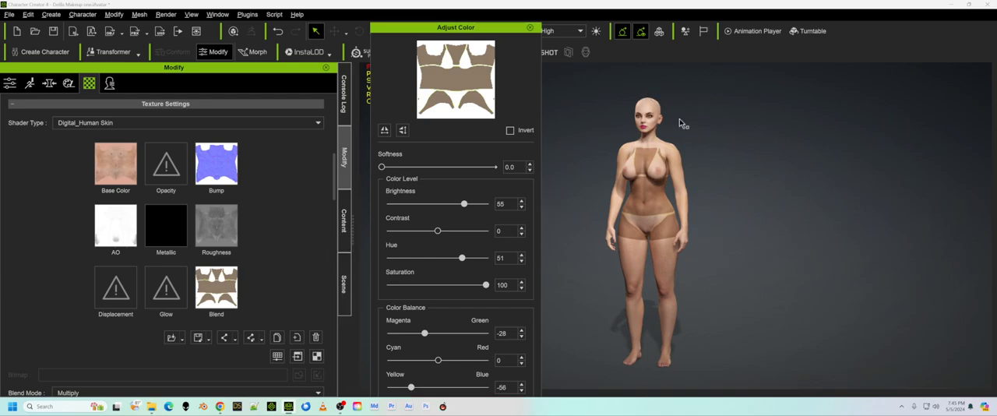
Load Tan Base Black.jpg into the Blend channel of the Std_Skin_Leg material.
scroll(263, 246, "up", 10)
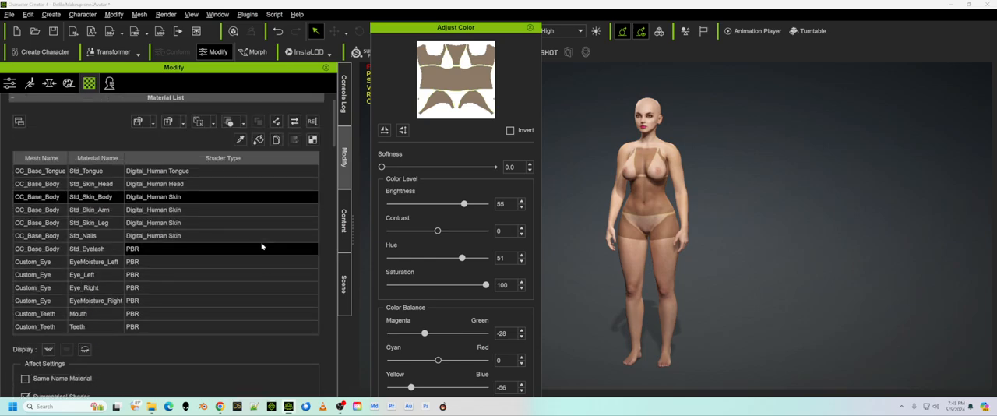
left_click(49, 224)
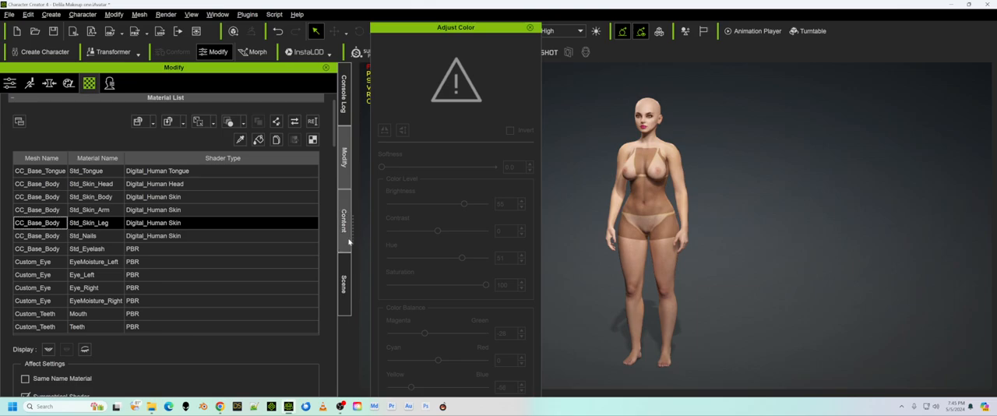
scroll(328, 226, "down", 5)
scroll(327, 226, "down", 7)
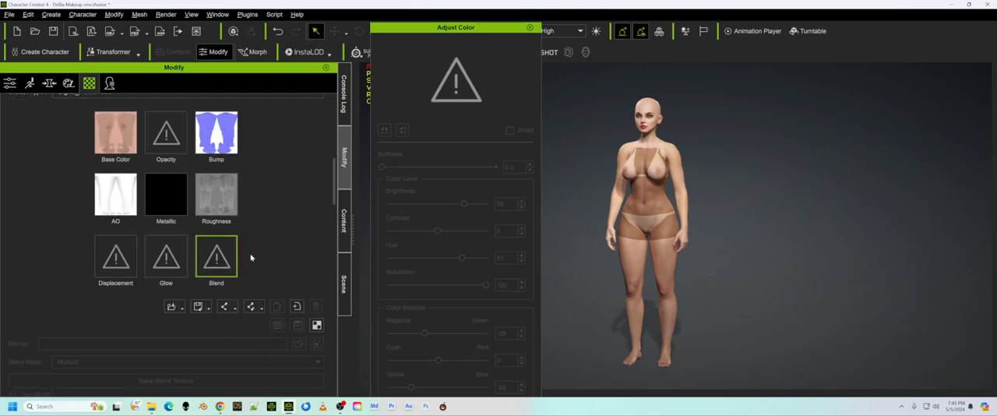
double_click(225, 259)
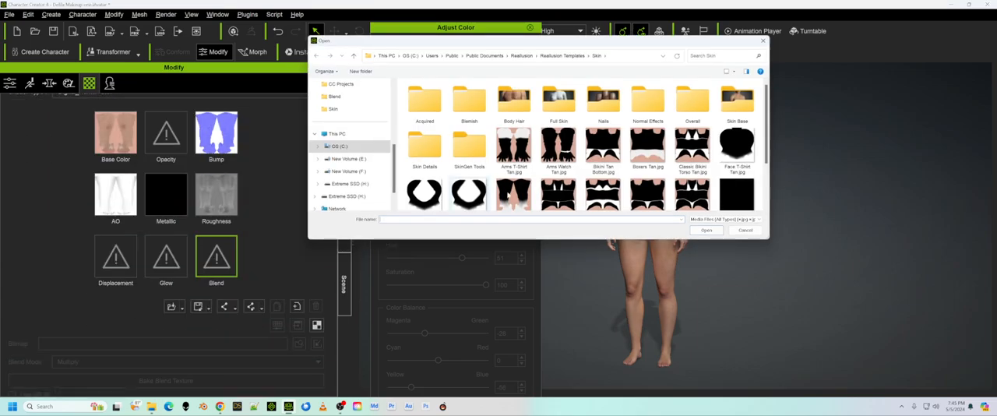
double_click(739, 195)
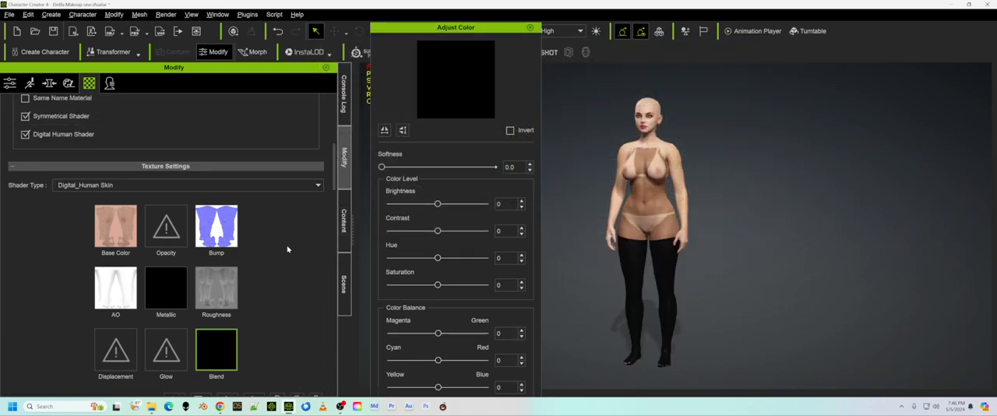
Match the Std_Skin_Leg blend color levels to Std_Skin_Body with brightness 55, hue 50 and saturation 100.
scroll(288, 249, "up", 10)
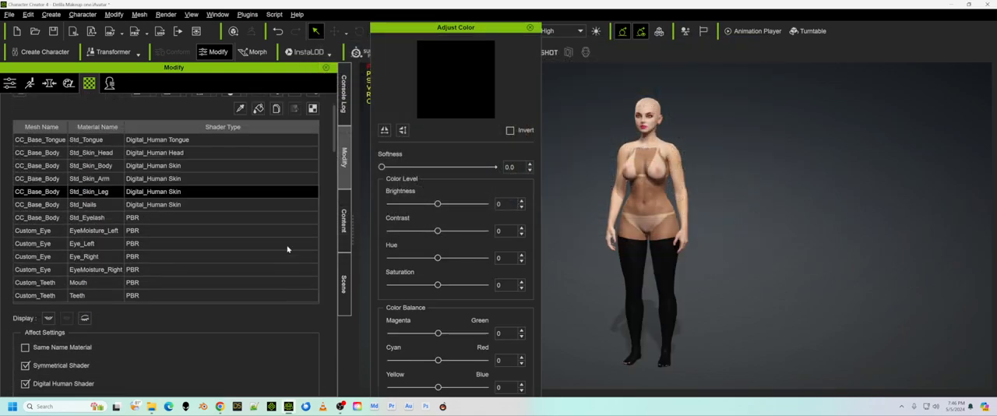
left_click(41, 165)
scroll(328, 200, "down", 10)
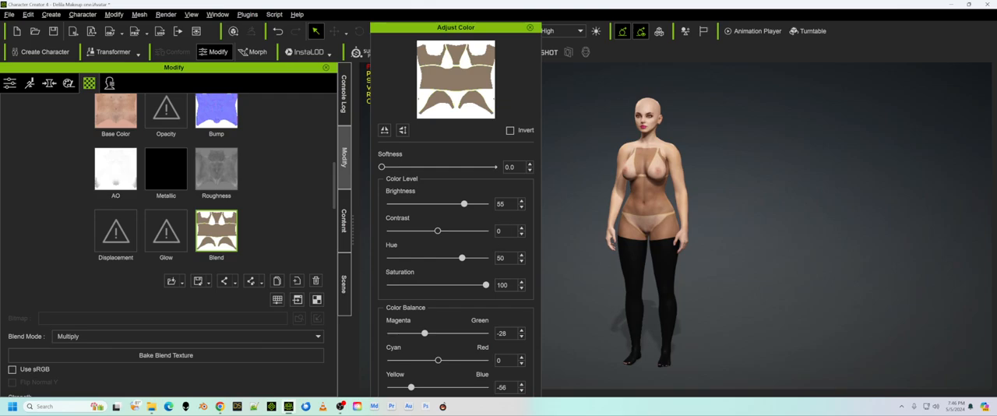
scroll(313, 190, "up", 10)
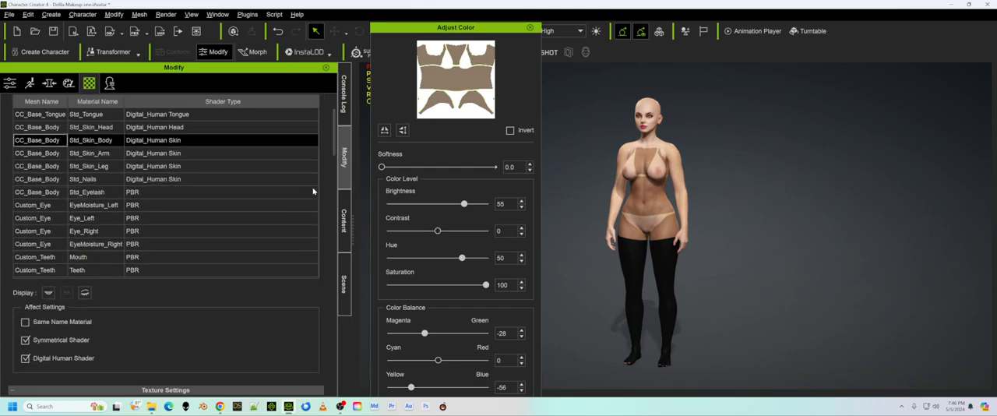
left_click(70, 166)
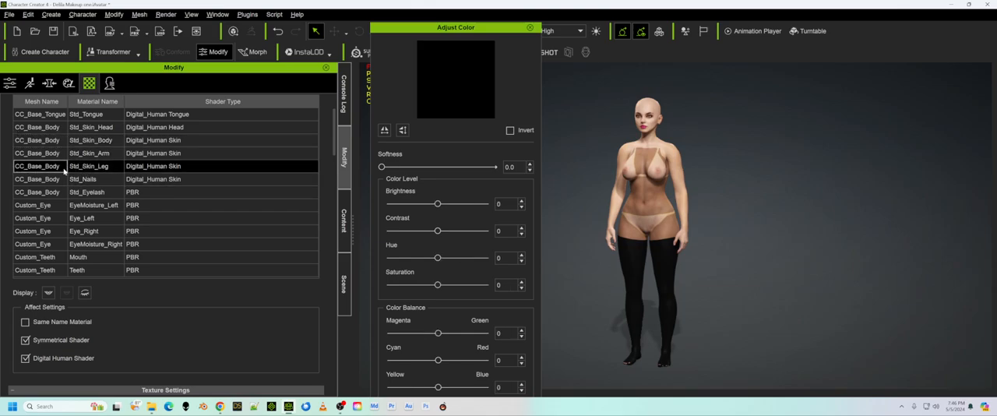
double_click(502, 204)
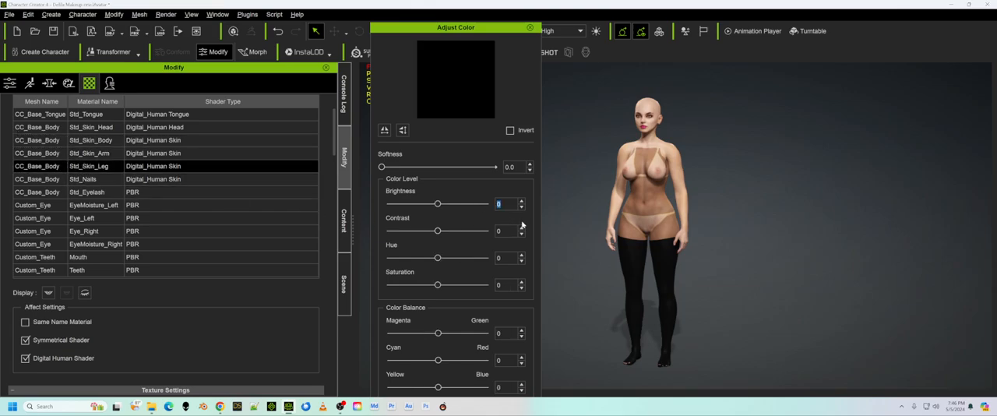
type("55")
double_click(498, 258)
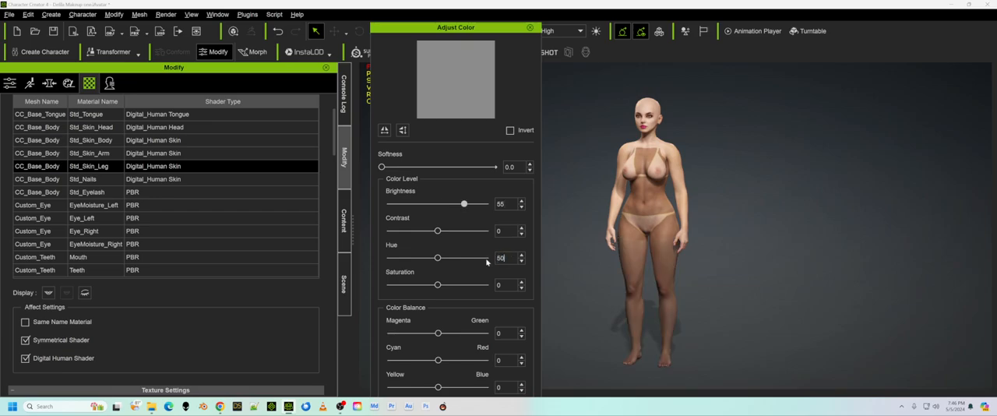
double_click(498, 285)
Match the Std_Skin_Leg blend color balance to Std_Skin_Body, using magenta/green -28 and yellow/blue -55.
left_click(61, 142)
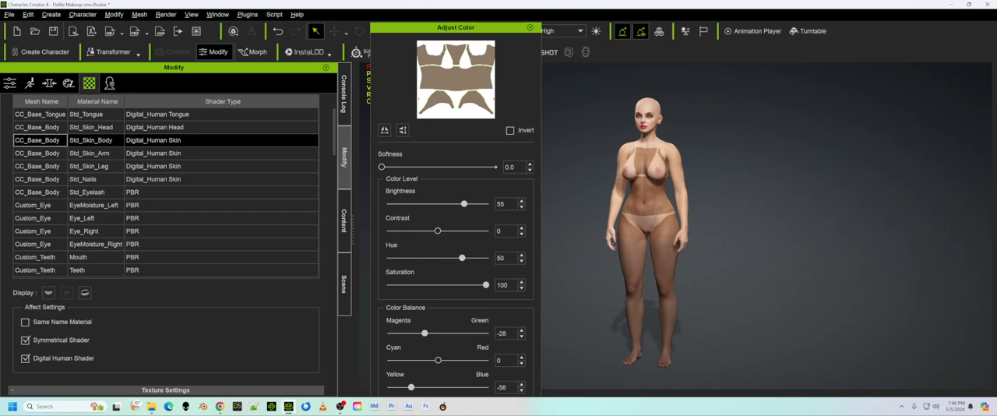
left_click(72, 165)
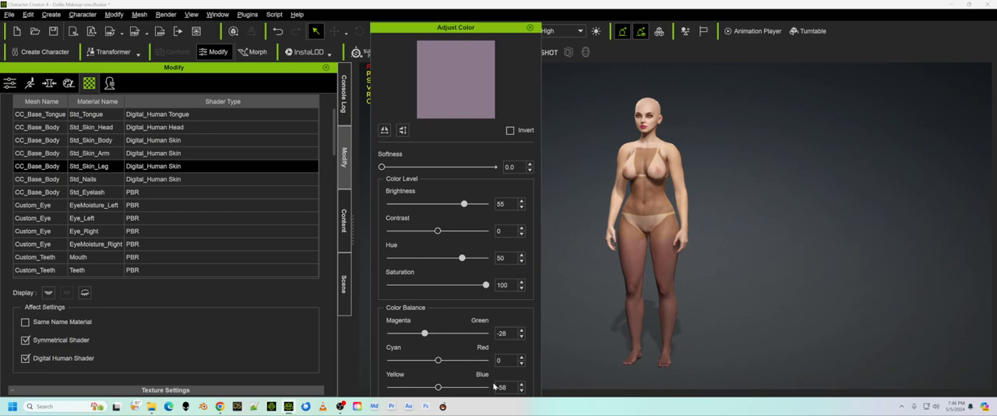
left_click(56, 144)
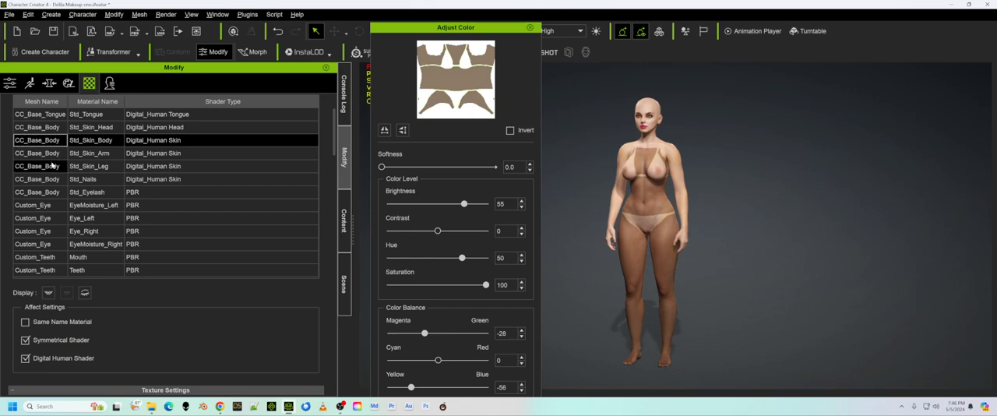
left_click(52, 165)
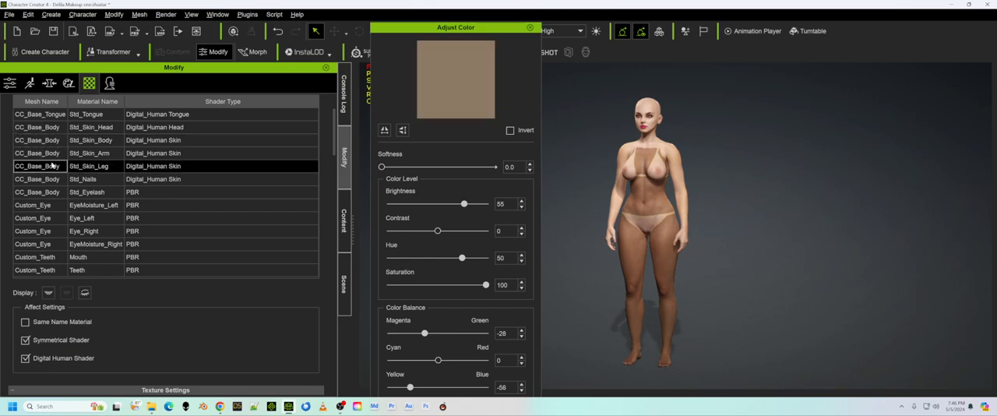
left_click(521, 390)
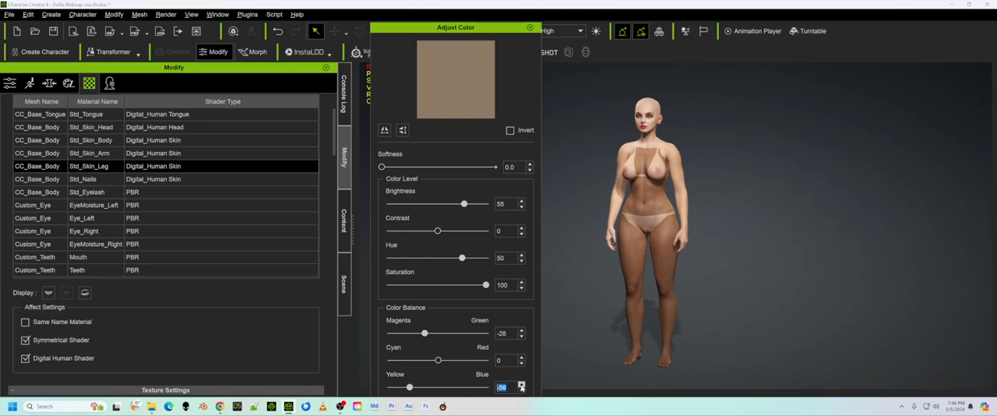
left_click(521, 385)
left_click(521, 384)
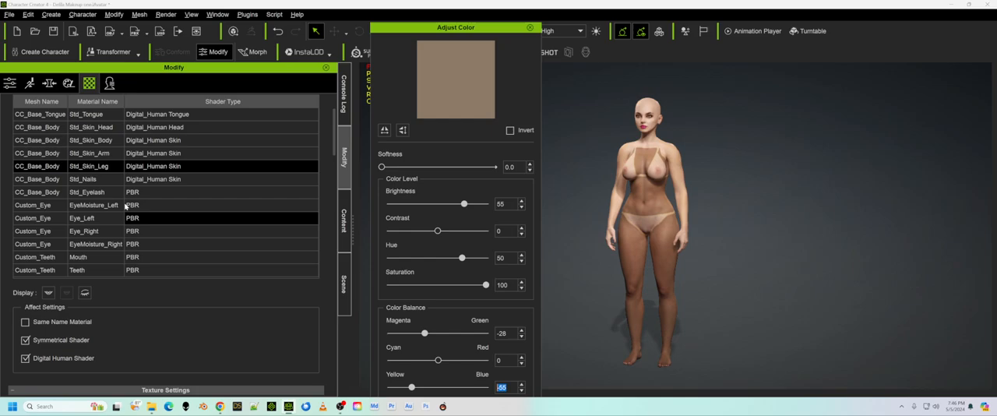
left_click(28, 142)
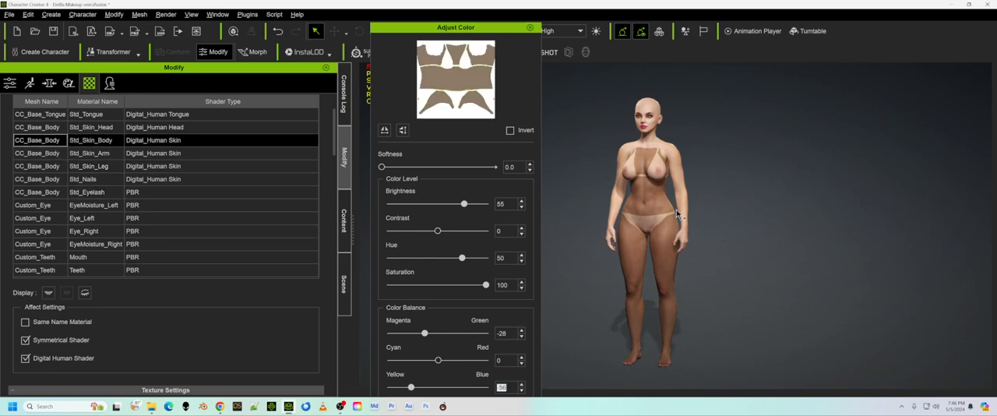
Copy the adjusted Blend texture of the Std_Skin_Leg material.
left_click_drag(335, 140, 335, 125)
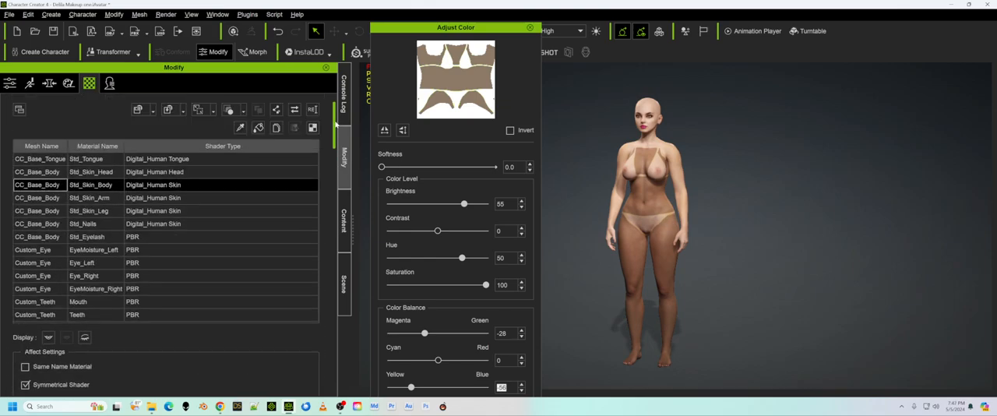
left_click(29, 210)
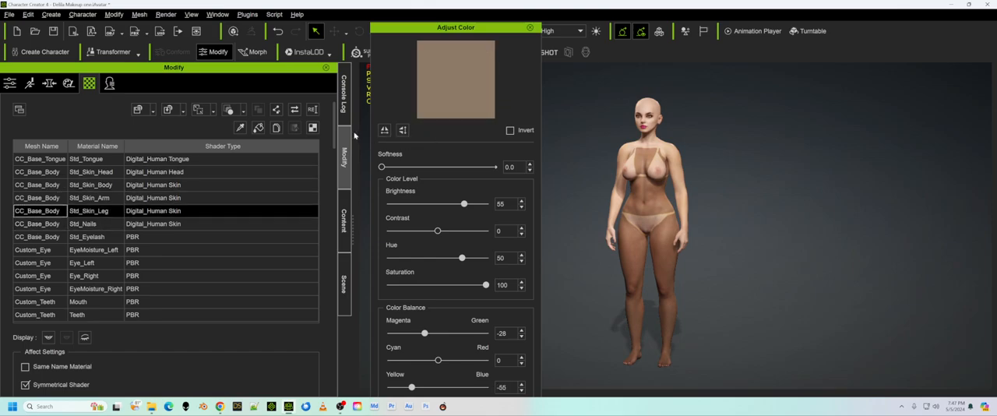
left_click_drag(336, 135, 335, 190)
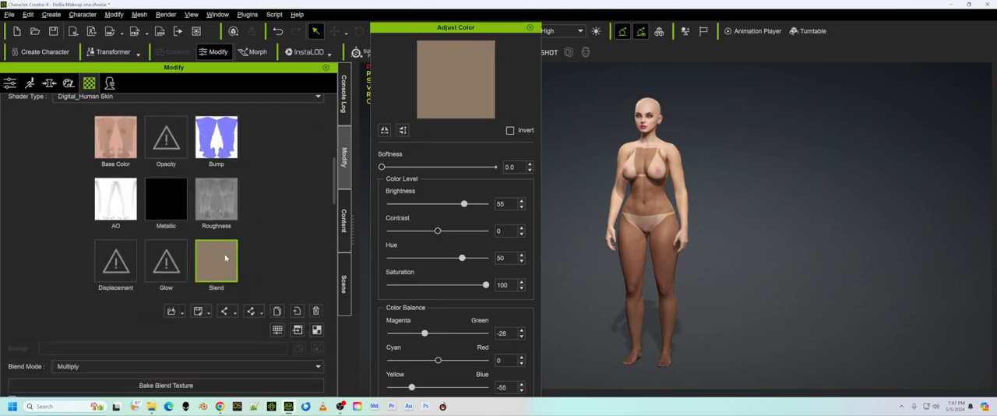
right_click(217, 262)
left_click(255, 308)
Paste the copied tan texture into the Blend channel of the Std_Skin_Head material.
scroll(290, 181, "up", 4)
scroll(290, 181, "up", 5)
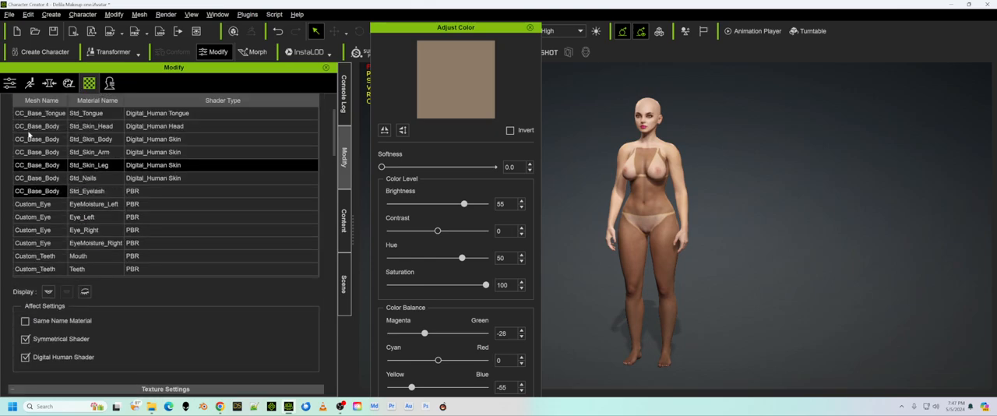
left_click(34, 128)
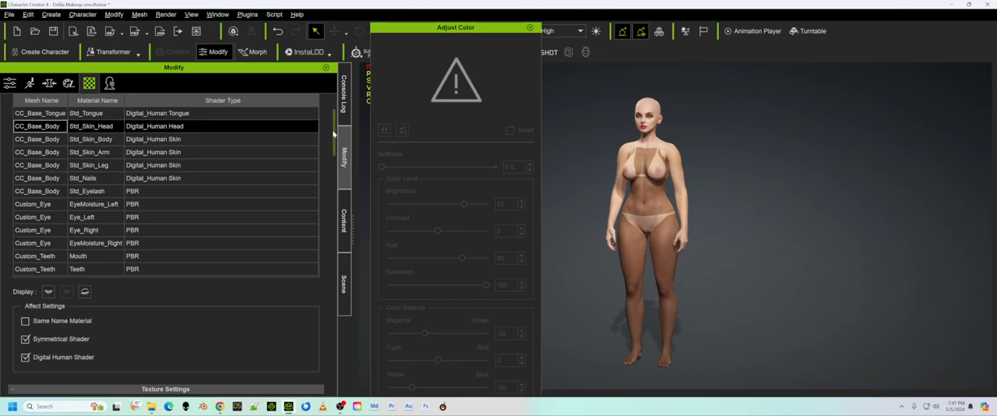
left_click_drag(330, 137, 329, 196)
right_click(228, 170)
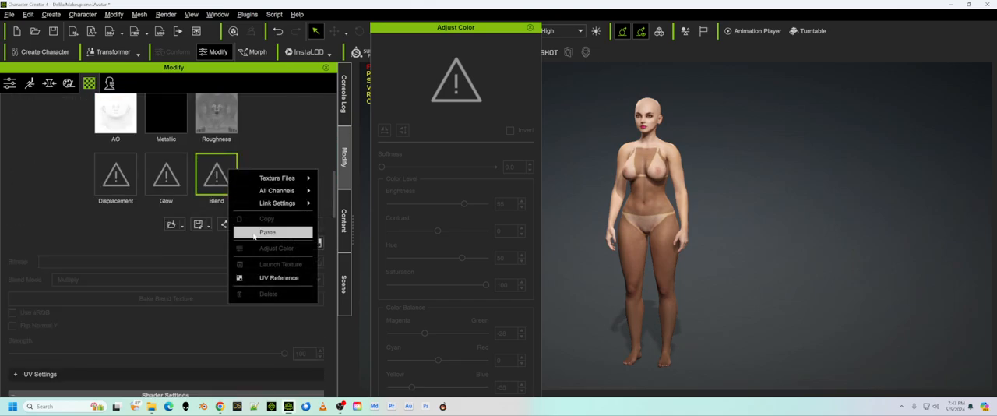
left_click(255, 232)
Paste the copied tan texture into the Blend channel of the Std_Skin_Arm material and close the color adjustment window.
mouse_move(328, 191)
left_mouse_down()
mouse_move(333, 134)
mouse_move(336, 200)
left_mouse_up()
left_click(35, 131)
right_click(219, 173)
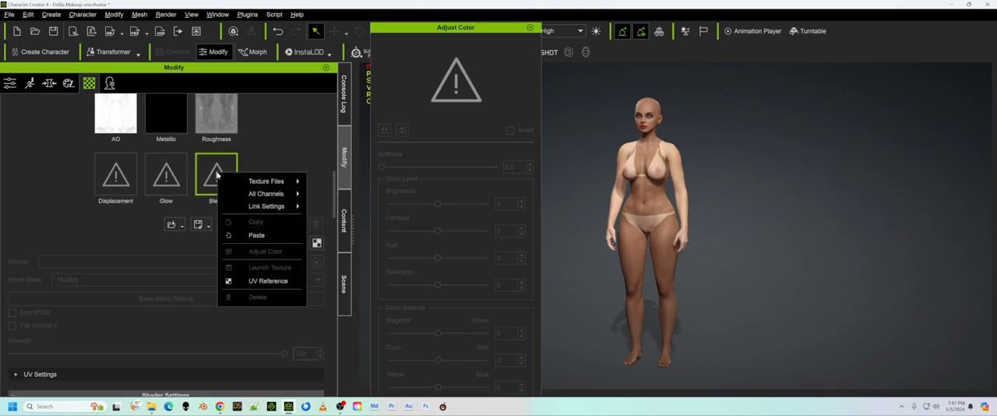
left_click(257, 236)
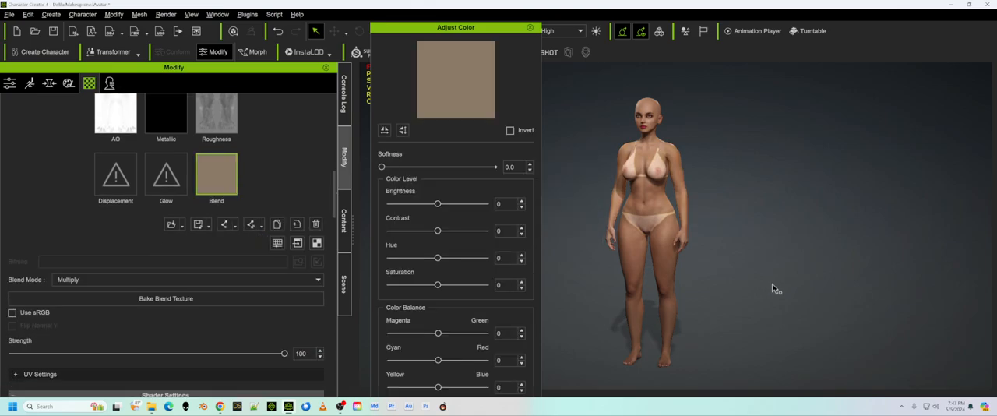
left_click(529, 28)
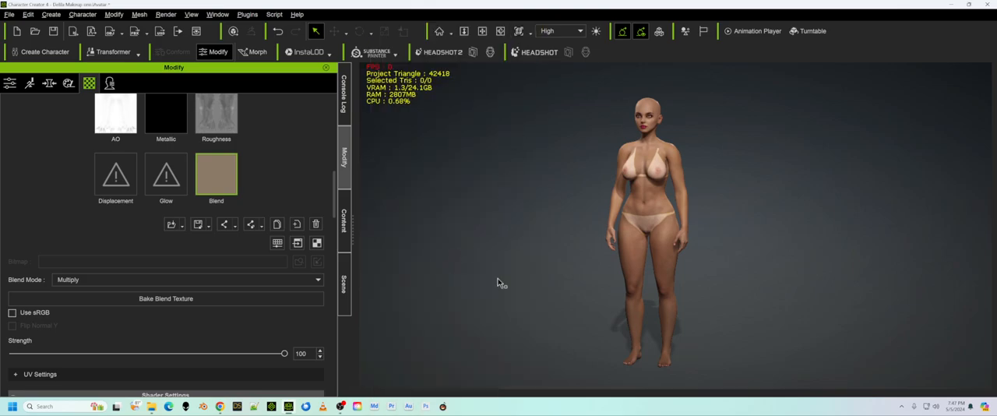
Apply the Octavia hair from the Conforming Hair Vol. 2 content to the character.
left_click(347, 216)
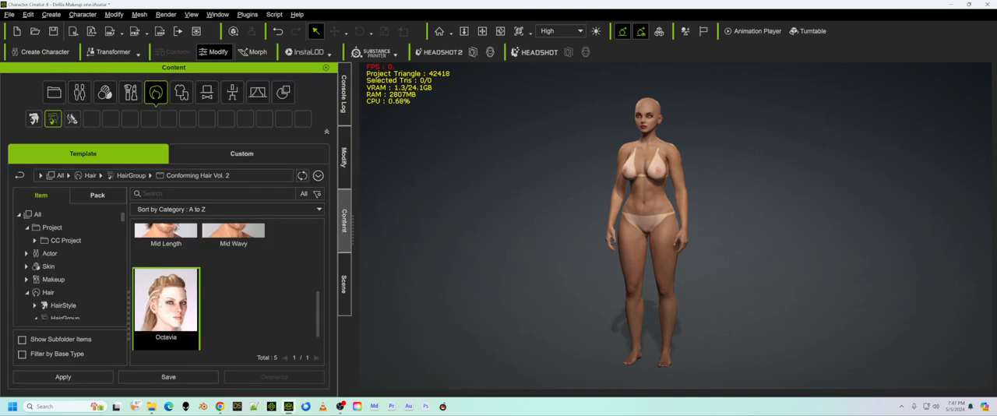
double_click(163, 299)
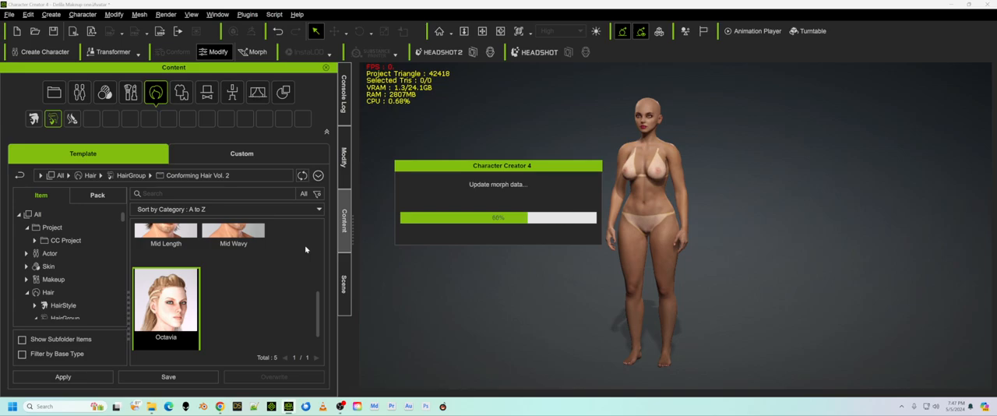
Dress the character in Bra_B and Underwear Bottoms_B from the Underwear clothing category.
scroll(100, 287, "down", 8)
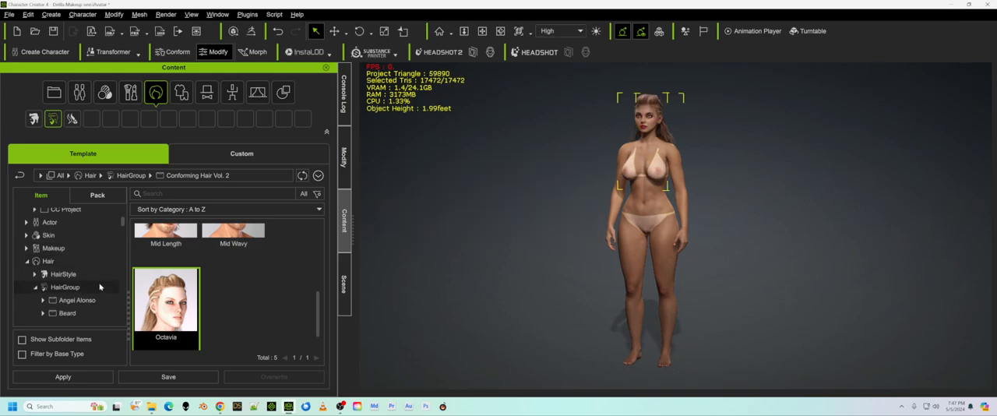
scroll(100, 287, "down", 5)
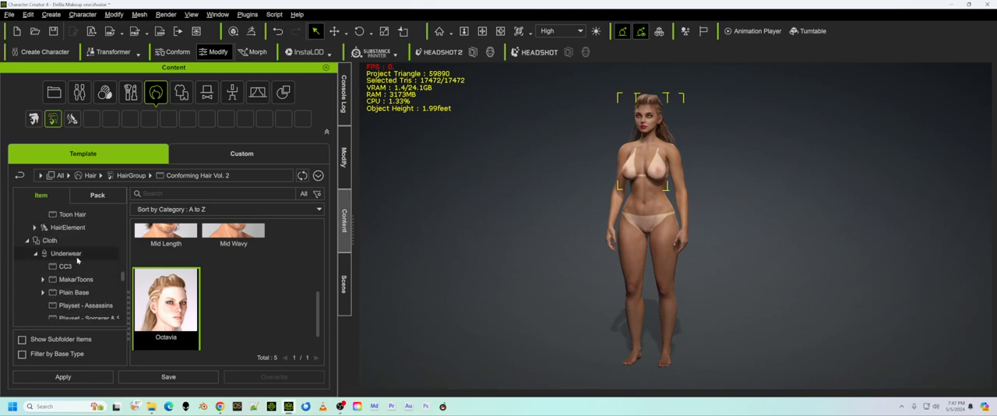
left_click(70, 253)
scroll(278, 273, "down", 5)
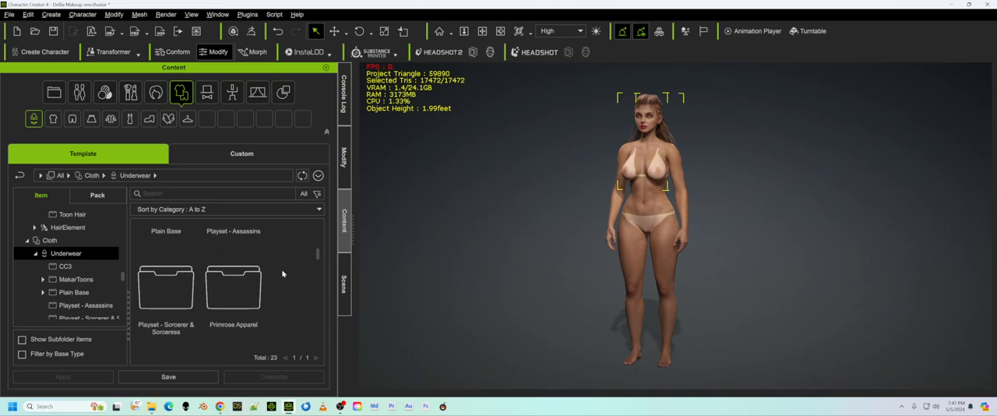
scroll(282, 273, "up", 2)
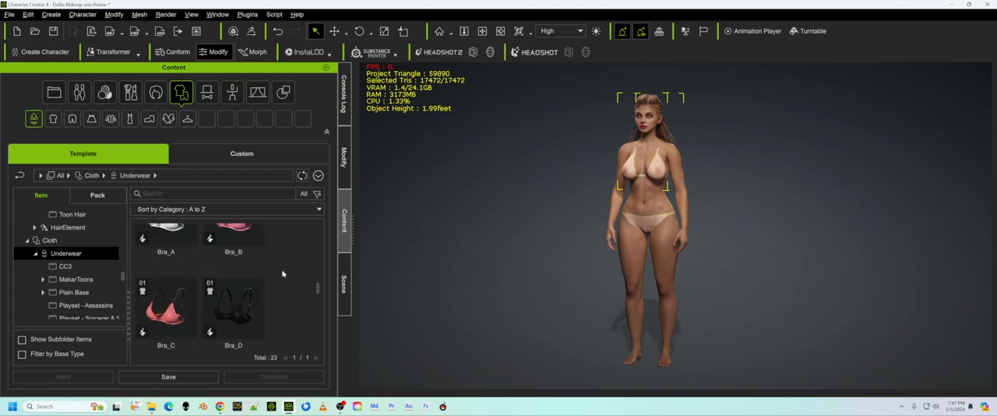
double_click(236, 249)
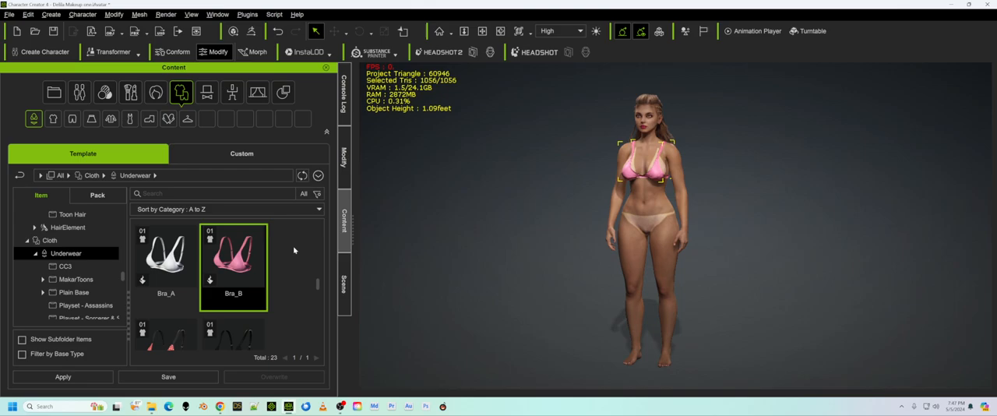
scroll(289, 257, "down", 5)
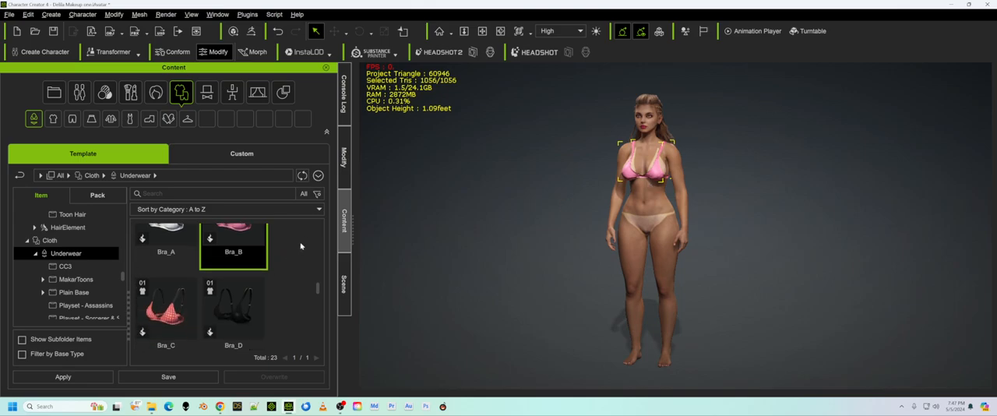
scroll(299, 256, "down", 1)
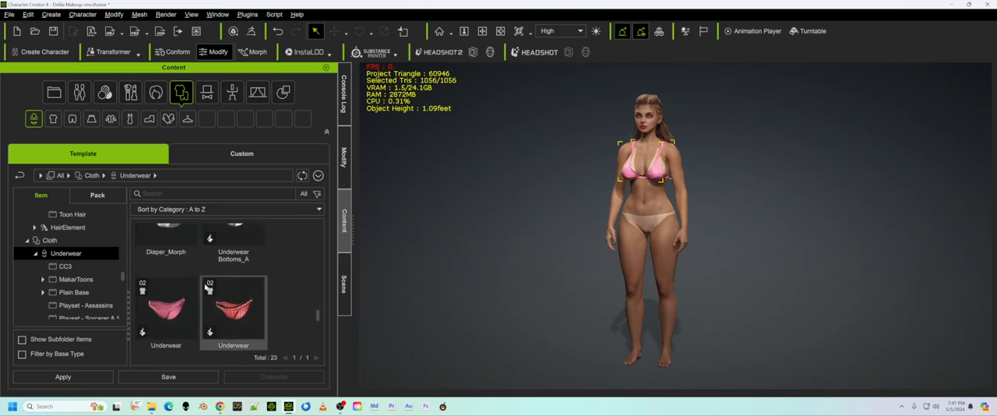
double_click(166, 289)
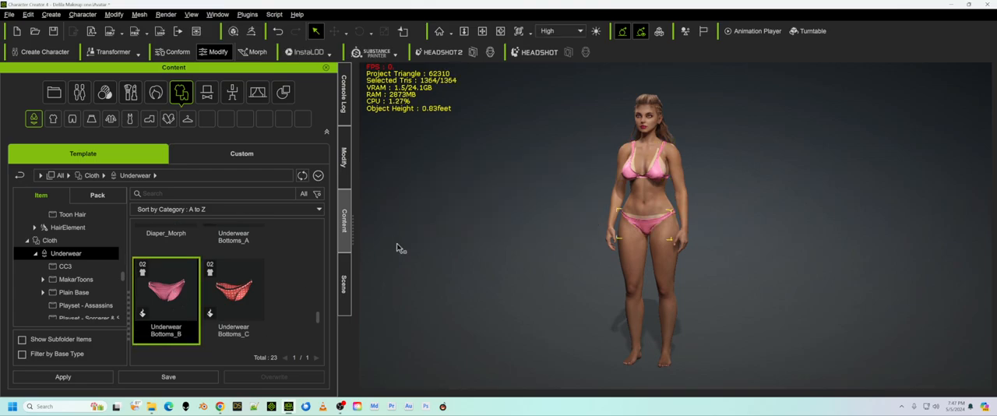
Examine the tan and bikini fit from the back, side and front, briefly toggling the visibility of Underwear_Bottoms.
right_click_drag(715, 244, 195, 256)
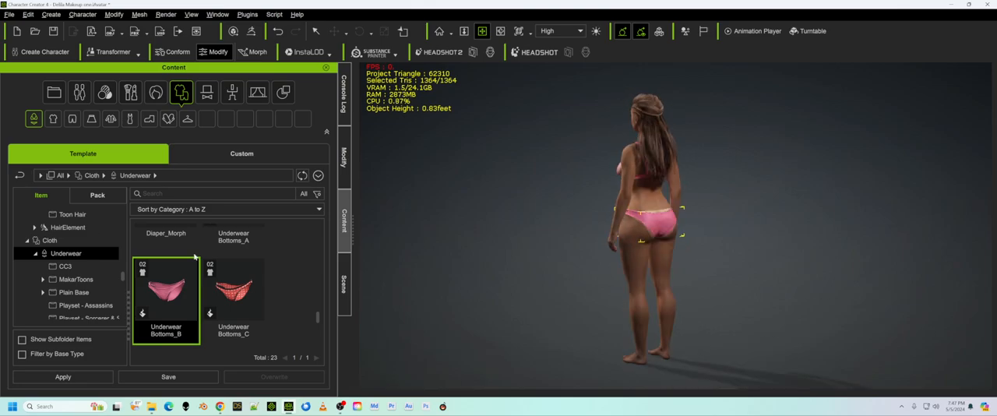
left_click(343, 285)
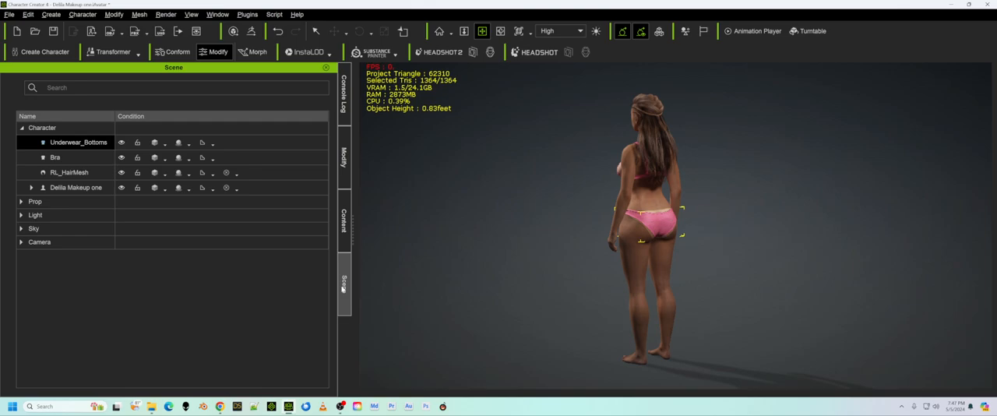
left_click(120, 144)
left_click(121, 144)
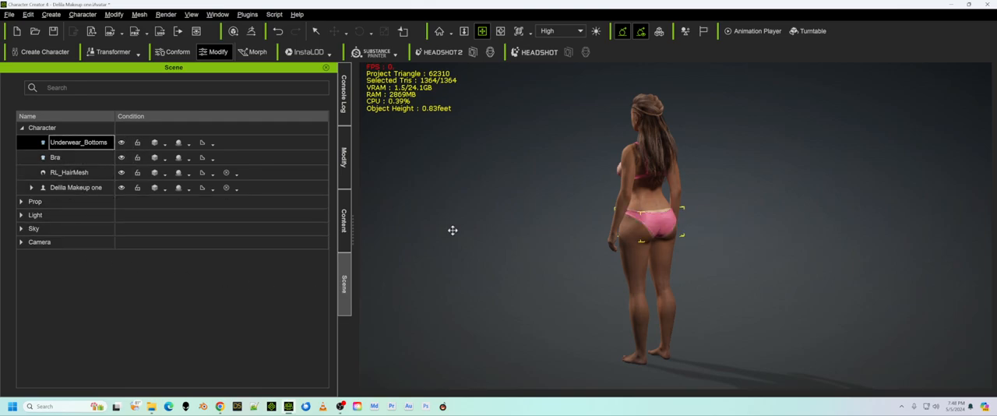
right_click_drag(441, 236, 823, 255)
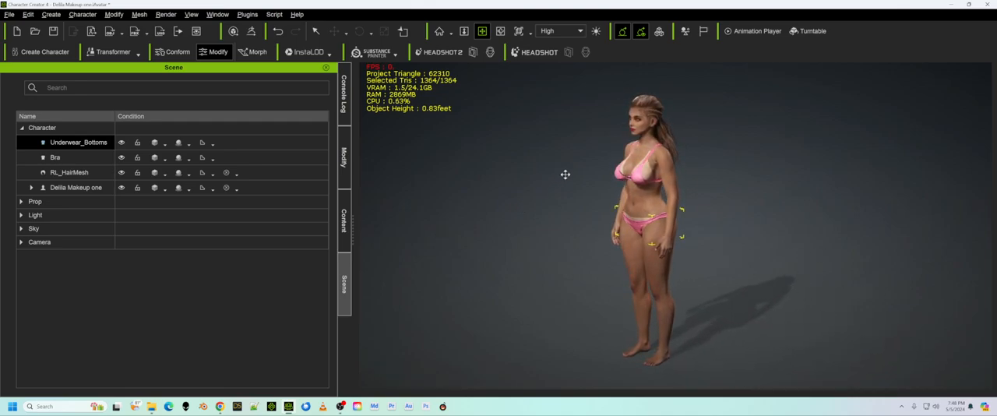
right_click_drag(559, 225, 668, 211)
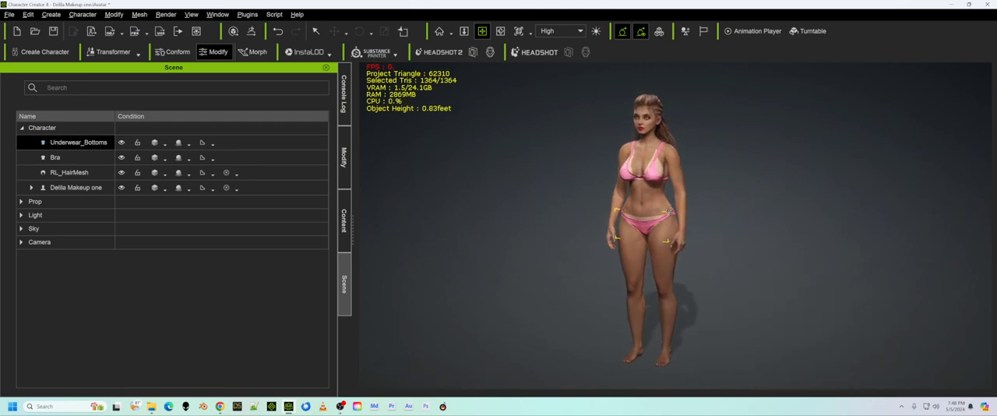
left_click_drag(589, 220, 563, 225)
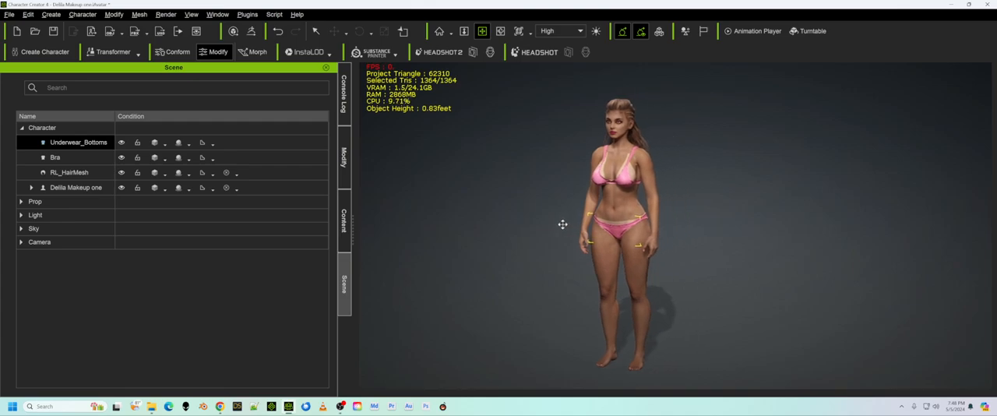
right_click_drag(558, 235, 590, 226)
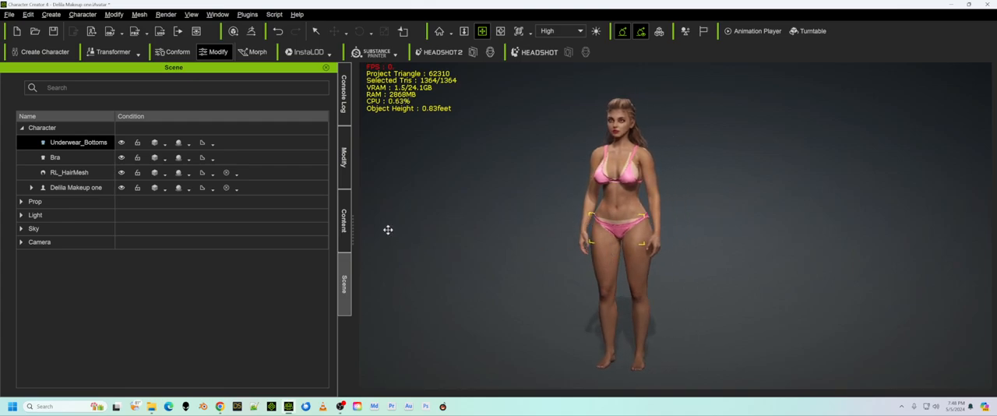
Load Wet Body.jpg from the Skin folder into the Roughness channel of the Std_Skin_Body material.
key("q")
left_click(625, 159)
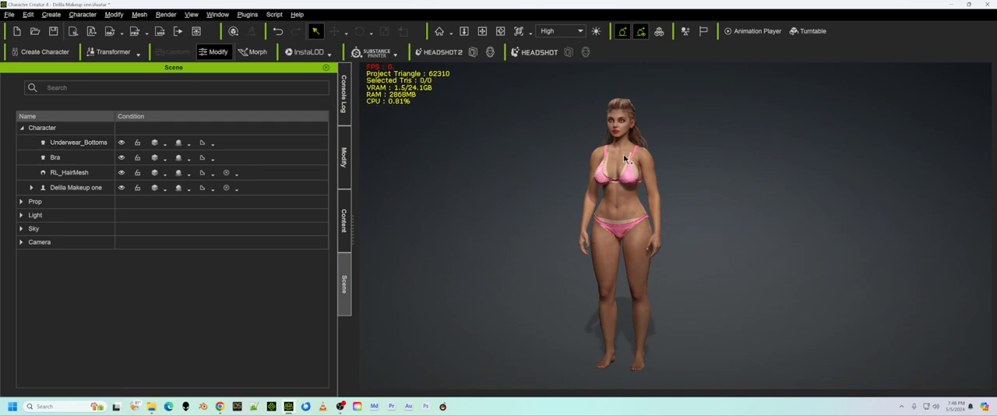
left_click(345, 176)
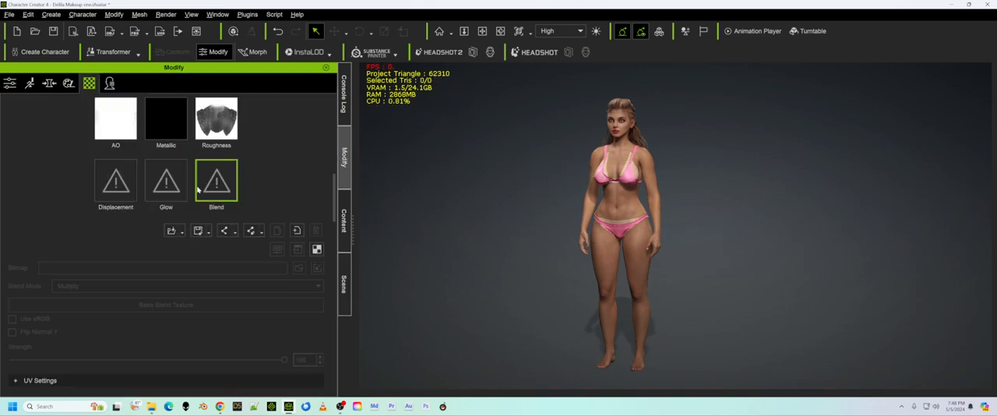
scroll(263, 185, "up", 10)
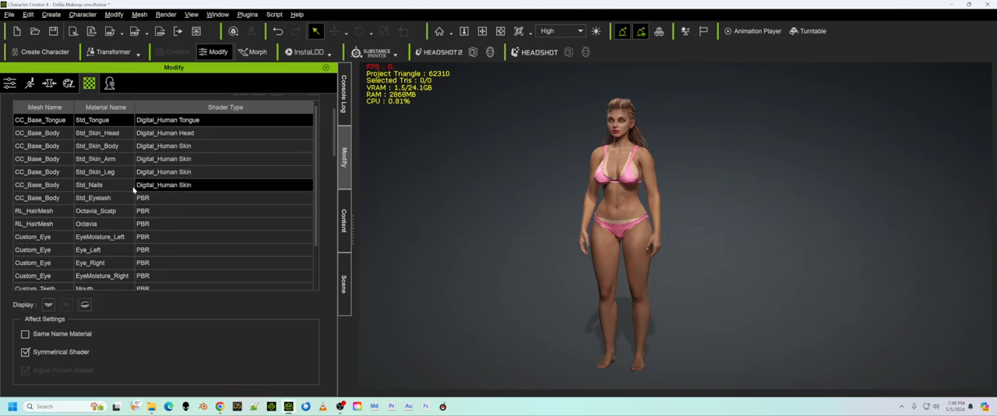
left_click(43, 148)
scroll(330, 188, "down", 10)
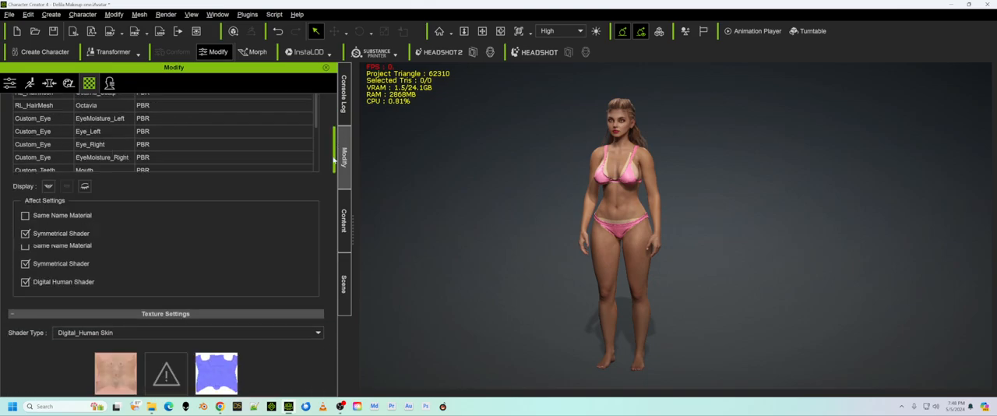
double_click(216, 187)
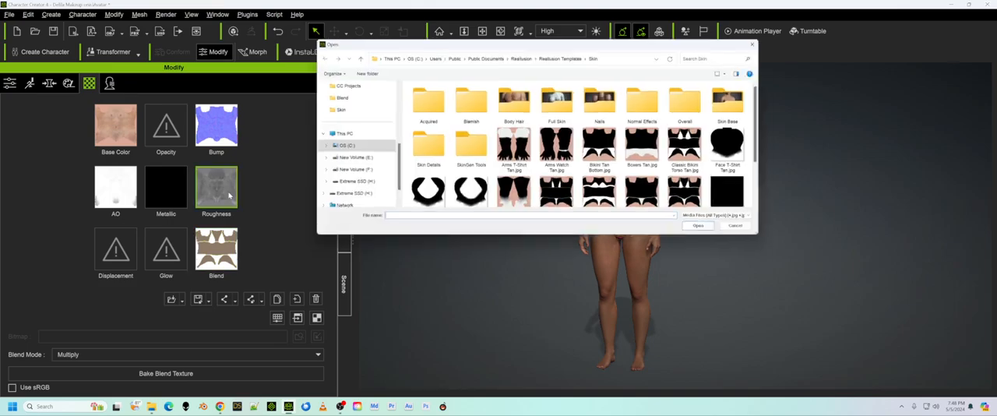
scroll(552, 150, "down", 2)
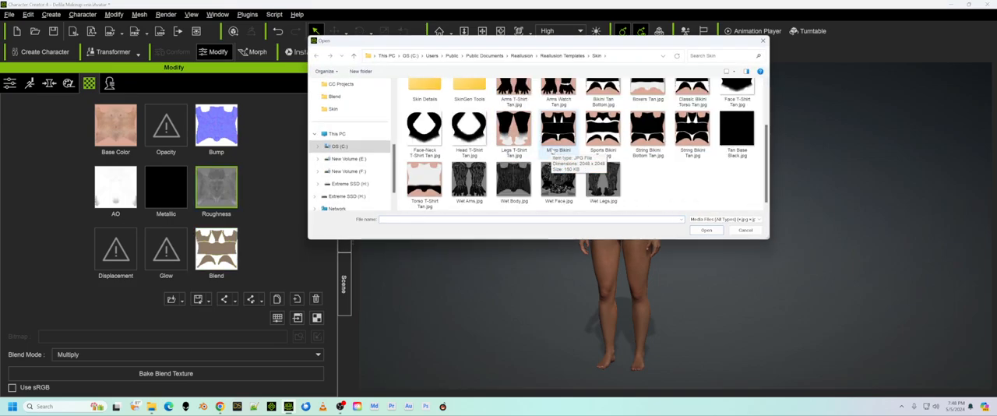
double_click(512, 183)
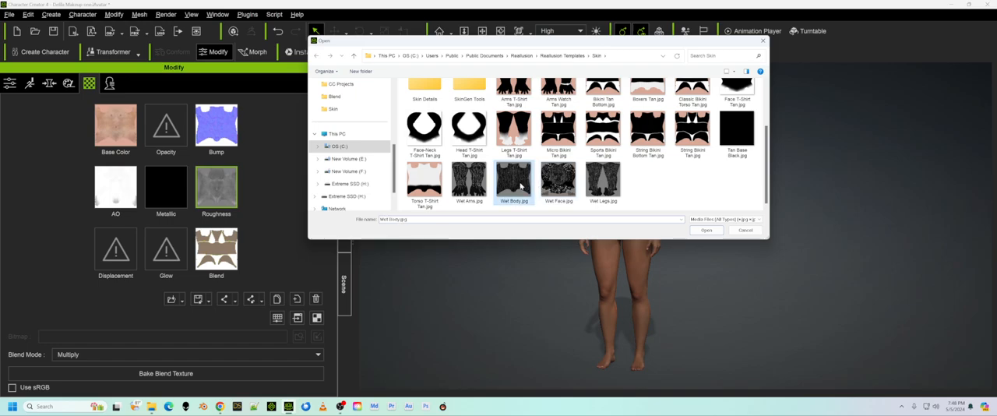
Set the brightness of the Std_Skin_Body Roughness texture to 25 to soften the wet shine on the torso.
scroll(632, 160, "up", 5)
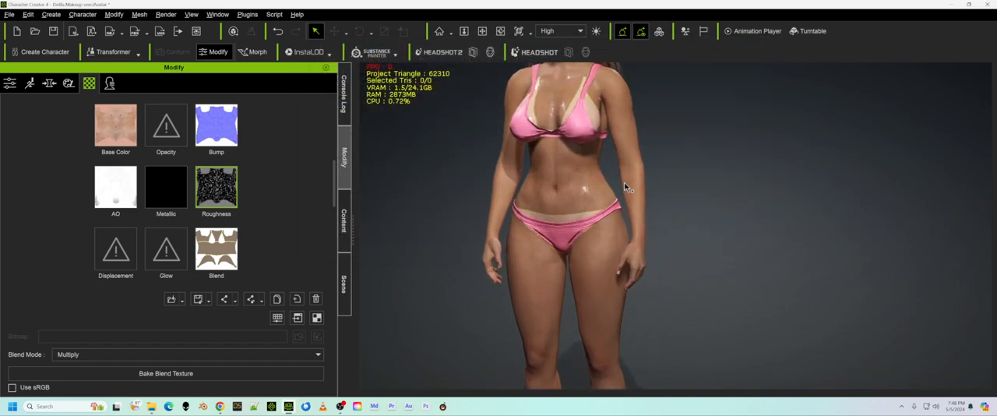
middle_click_drag(593, 187, 635, 220)
right_click_drag(608, 190, 572, 178)
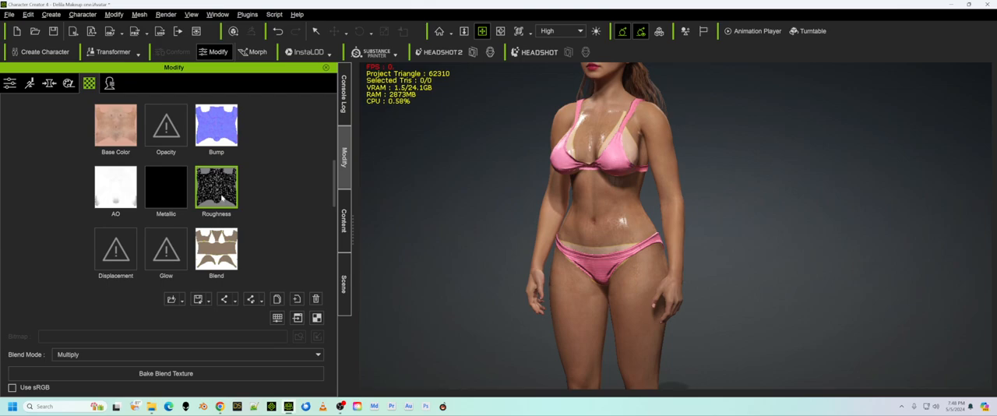
right_click(214, 190)
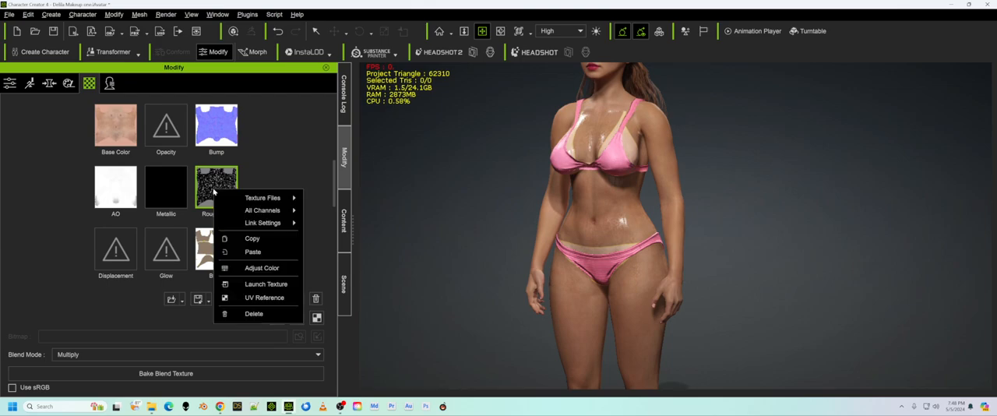
left_click(247, 267)
left_click_drag(439, 205, 450, 208)
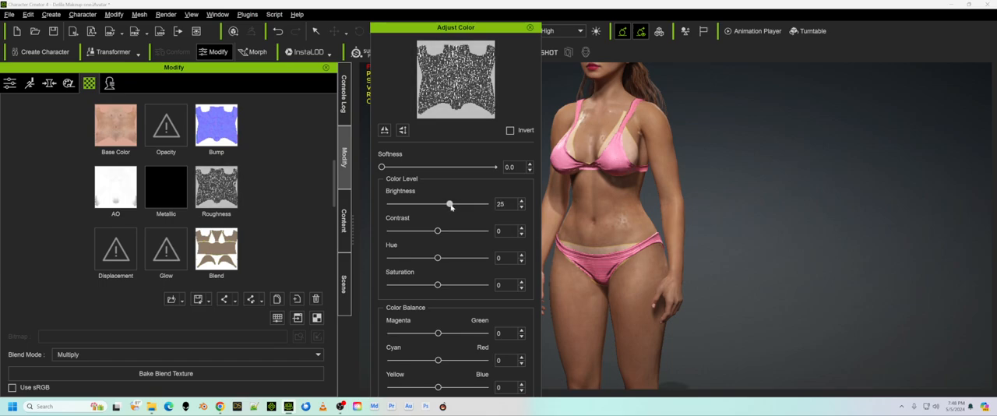
left_click(529, 27)
Load Wet Arms.jpg from the Skin folder into the Roughness channel of the Std_Skin_Arm material.
scroll(312, 183, "up", 6)
scroll(304, 188, "up", 3)
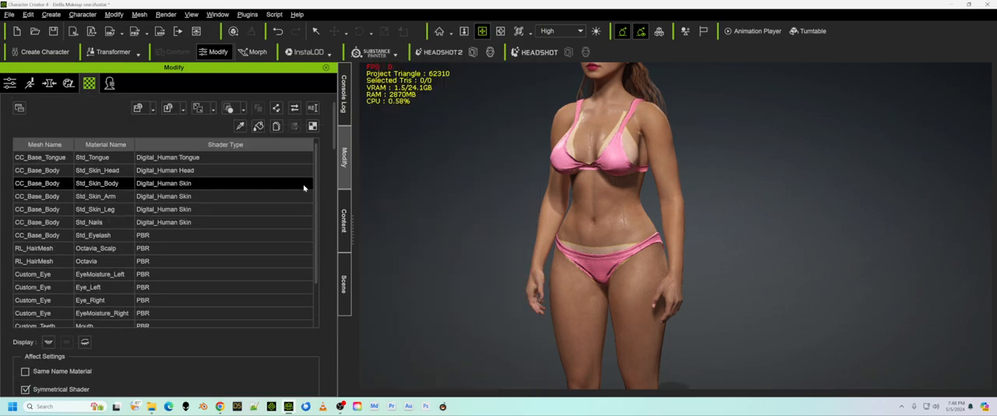
left_click(45, 196)
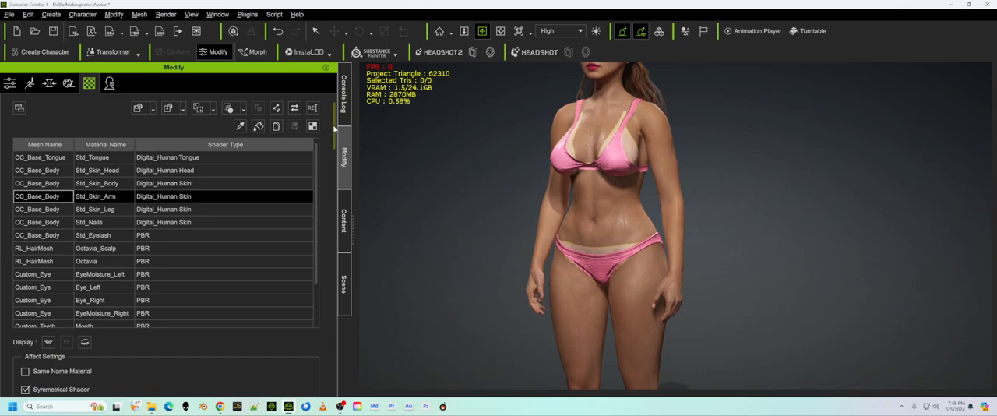
left_click_drag(334, 127, 320, 185)
double_click(216, 197)
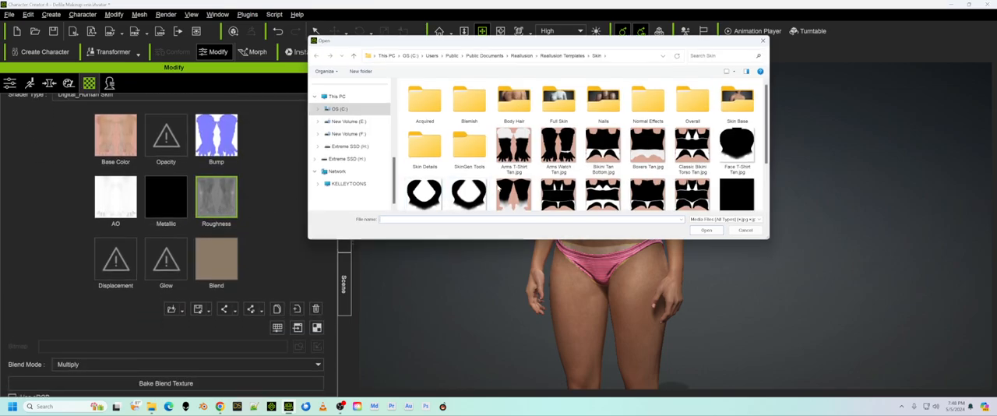
scroll(615, 179, "down", 3)
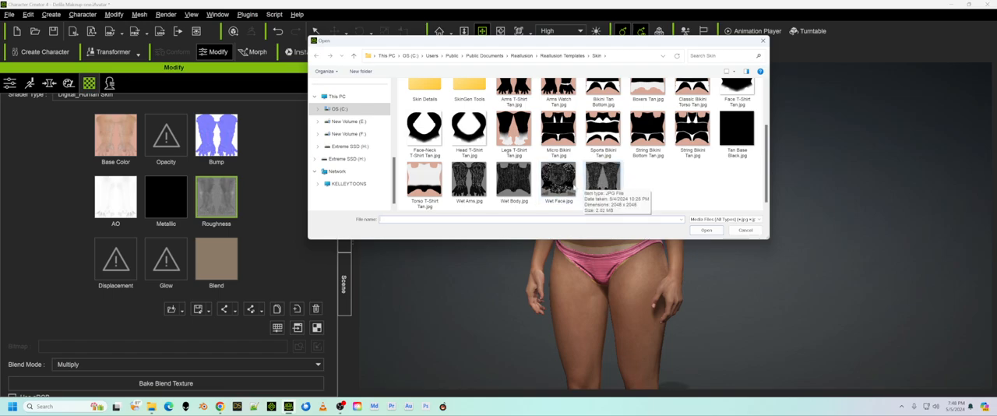
left_click(463, 185)
double_click(465, 185)
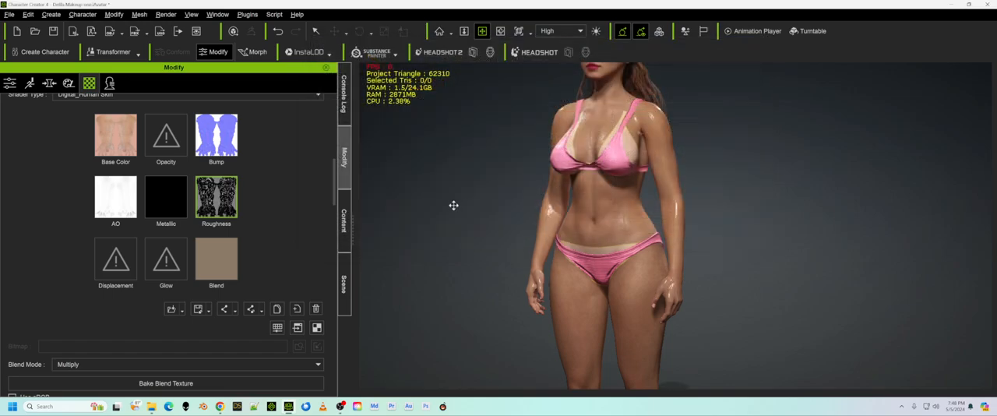
right_click_drag(621, 219, 480, 217)
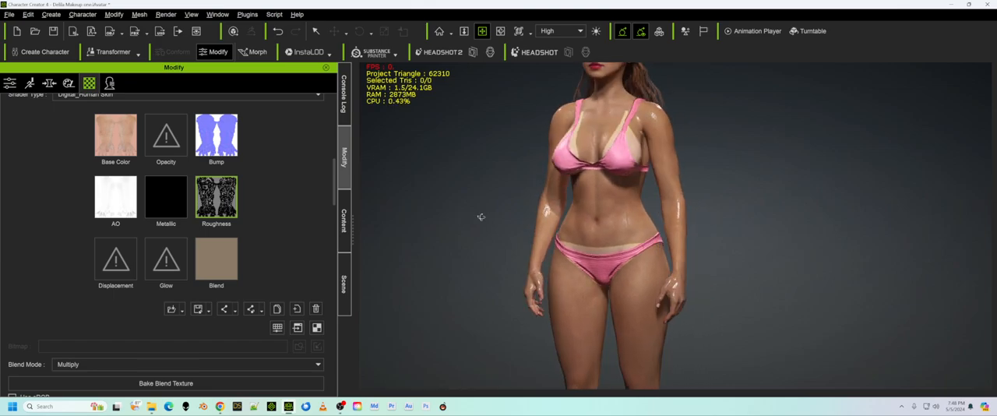
Load Wet Face.jpg from the Skin folder into the Roughness channel of the Std_Skin_Head material.
middle_click_drag(520, 192, 520, 285)
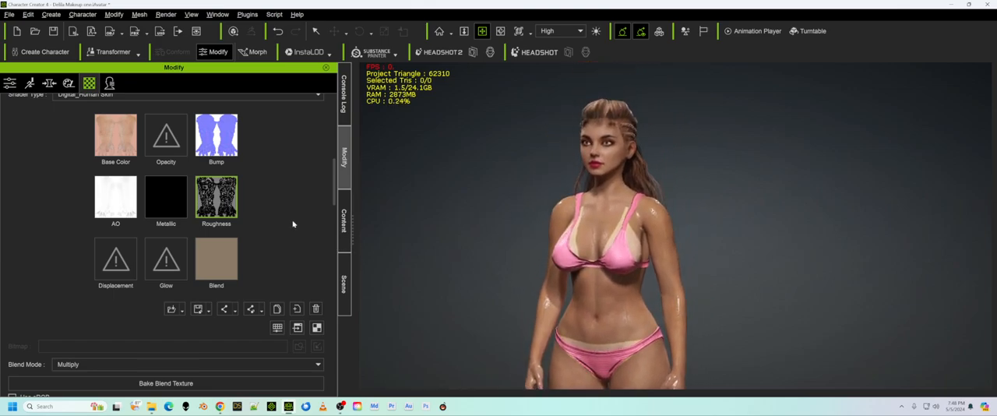
scroll(293, 224, "up", 10)
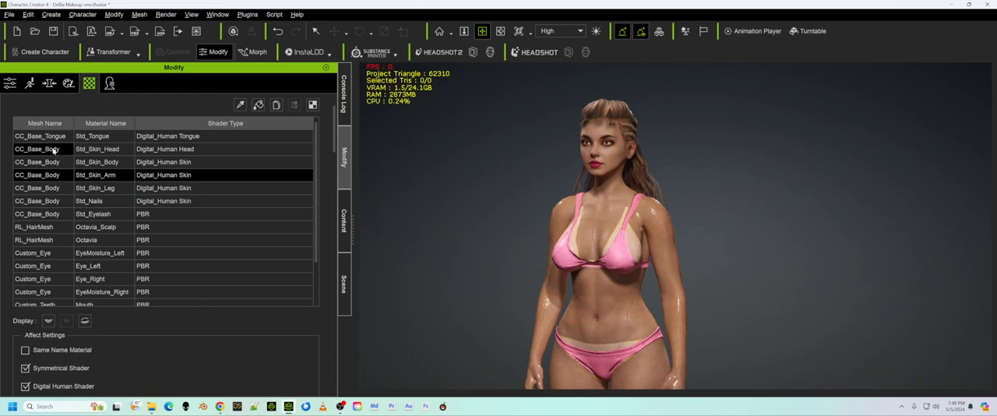
left_click(54, 150)
left_click_drag(331, 131, 333, 187)
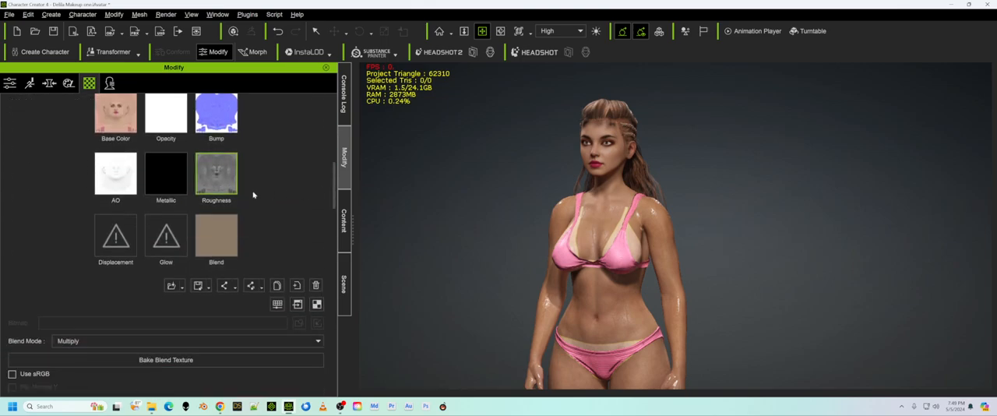
double_click(217, 172)
scroll(548, 198, "down", 2)
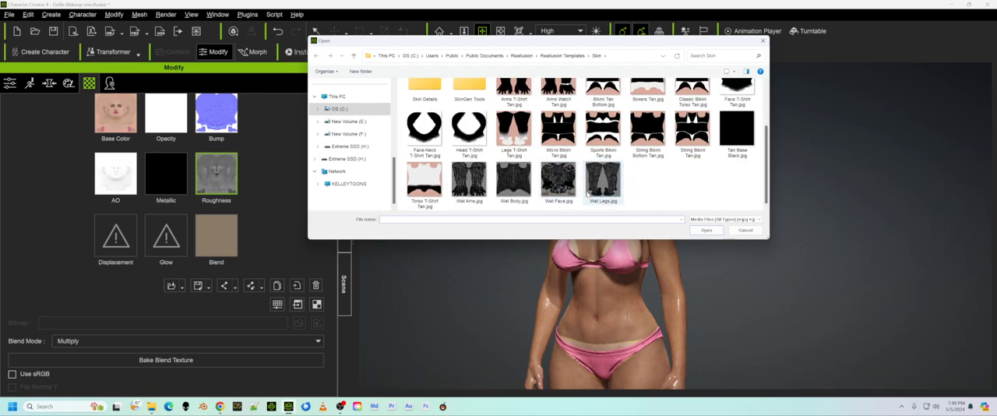
left_click(569, 190)
double_click(569, 190)
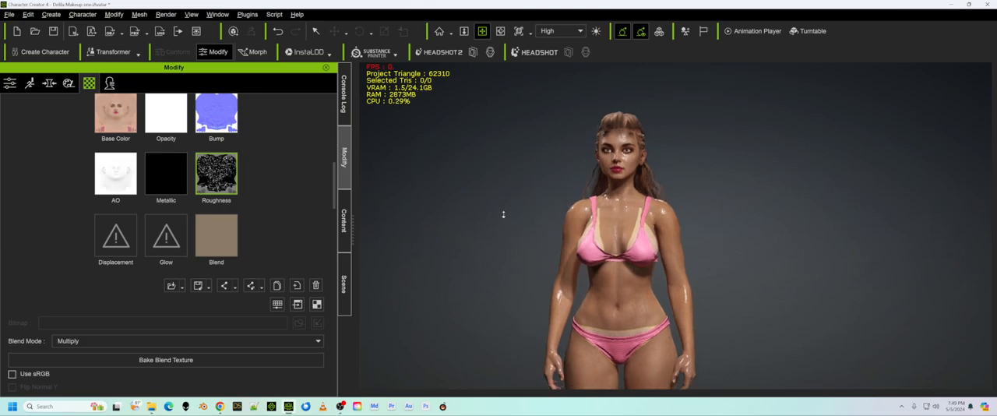
Examine the wet skin on the face, arms and torso from several angles, and review the Std_Skin_Body material's texture channels.
scroll(479, 232, "down", 1)
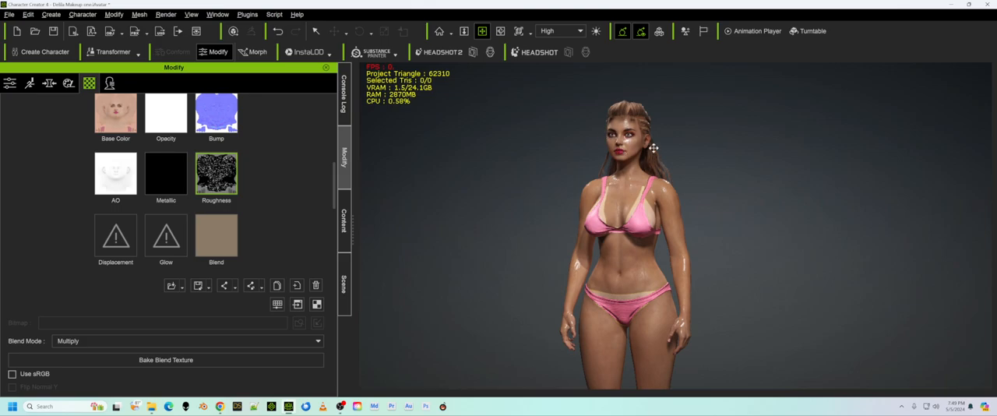
right_click_drag(756, 214, 810, 229)
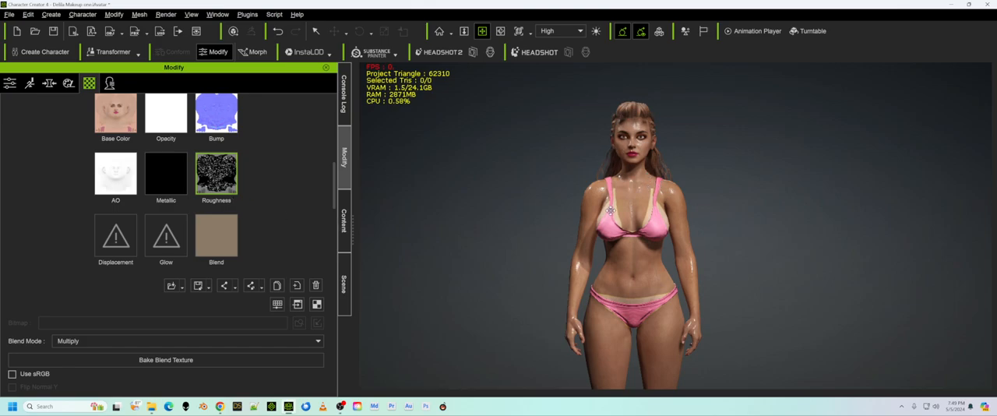
right_click_drag(735, 225, 702, 220)
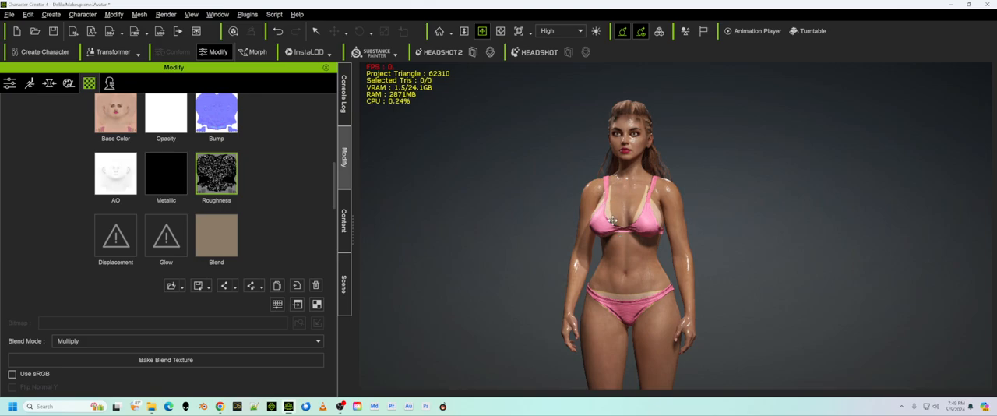
scroll(245, 205, "up", 10)
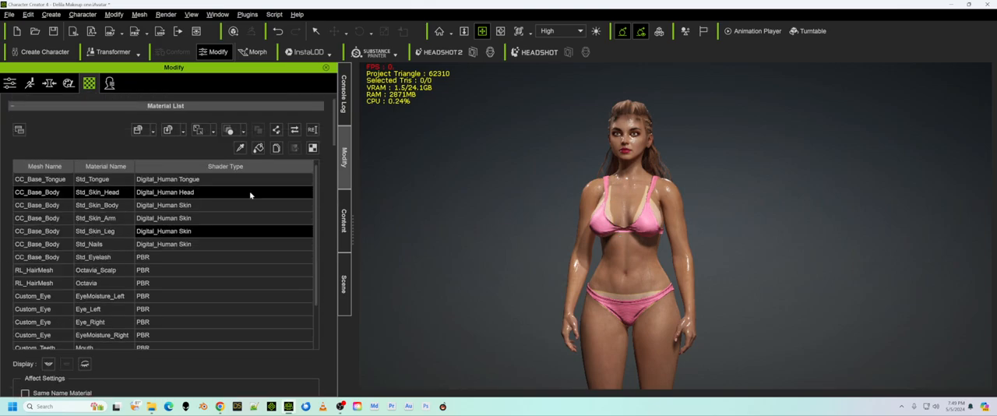
left_click(52, 207)
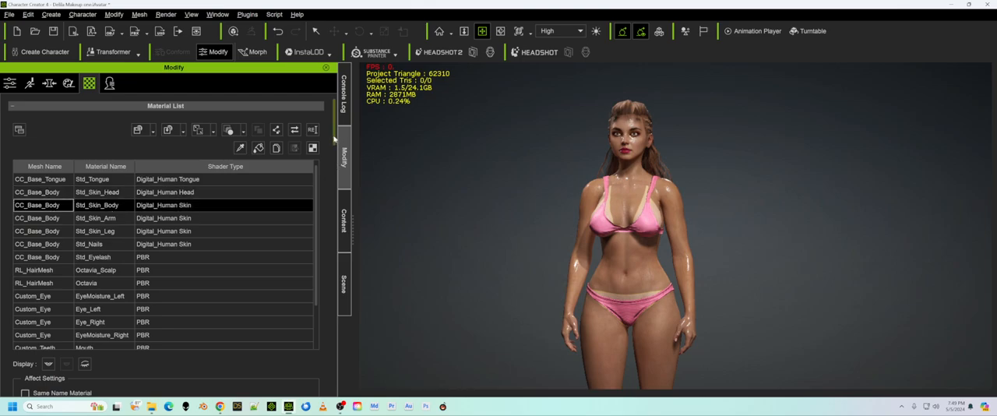
left_click_drag(334, 138, 329, 196)
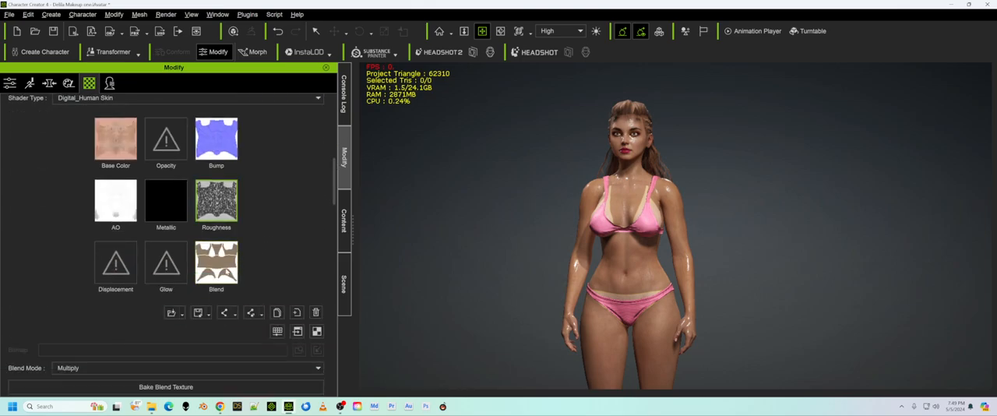
mouse_move(216, 263)
scroll(518, 259, "down", 3)
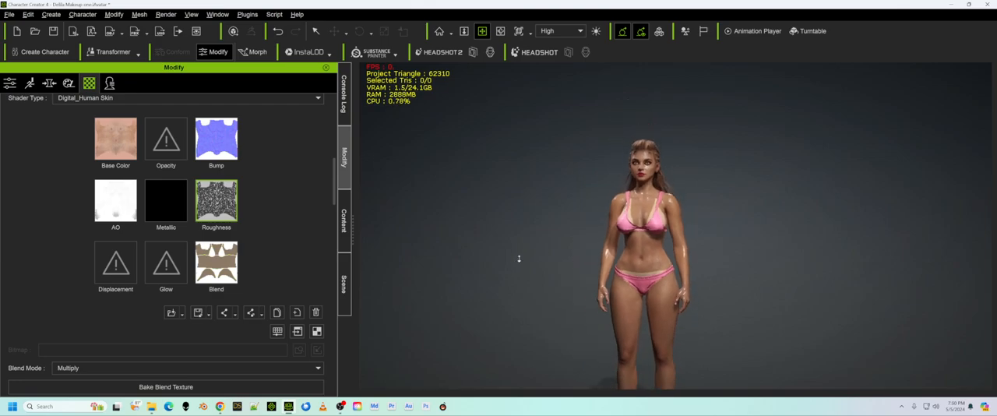
scroll(524, 273, "up", 2)
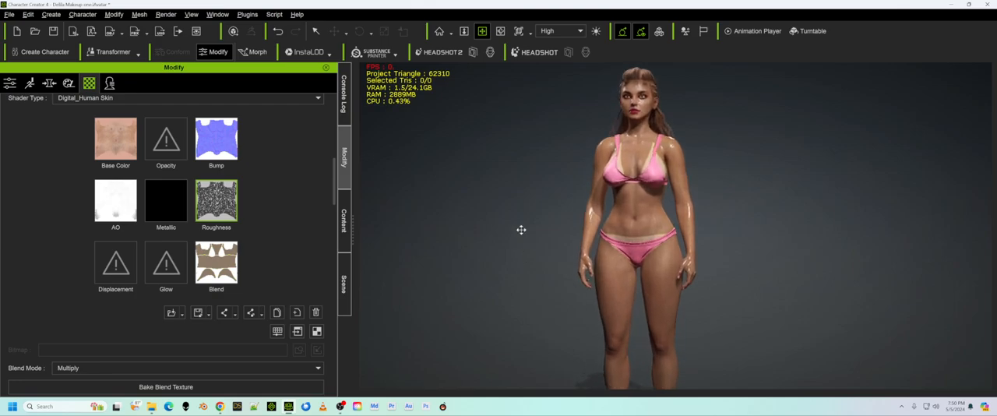
scroll(531, 246, "up", 2)
right_click_drag(846, 258, 750, 270)
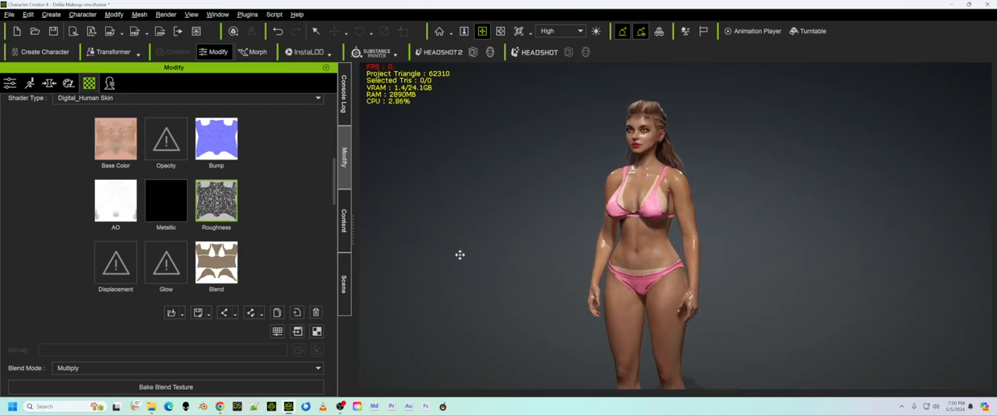